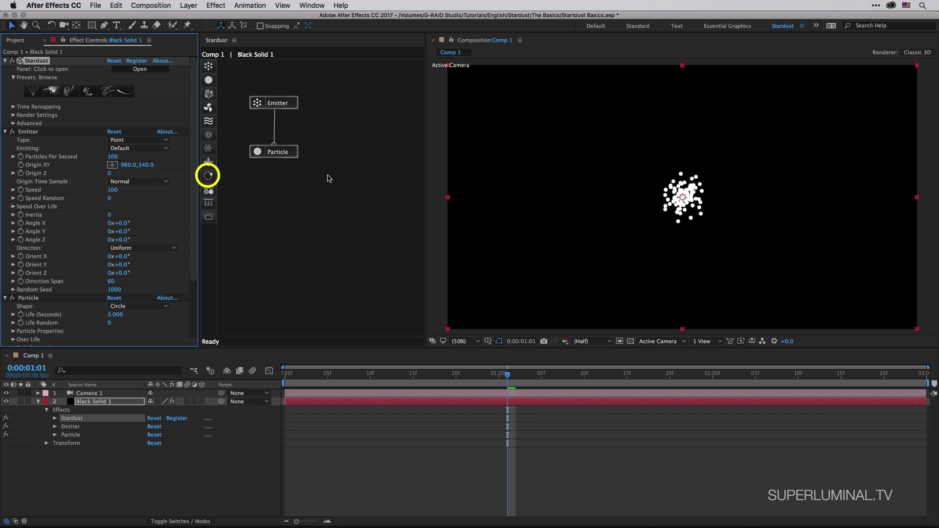
# Replace the current Stardust setup with the Follow preset from the Nodes > Field presets
pyautogui.click(72, 95)
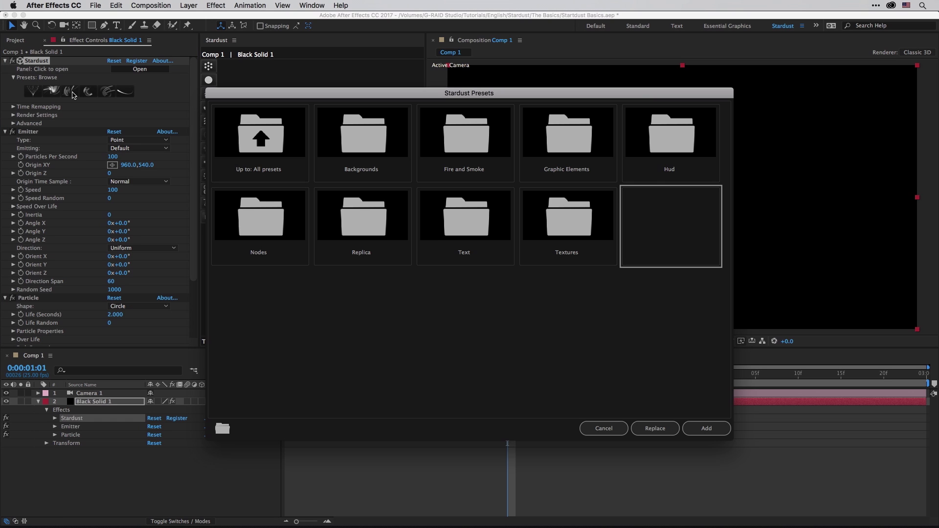
pyautogui.doubleClick(270, 230)
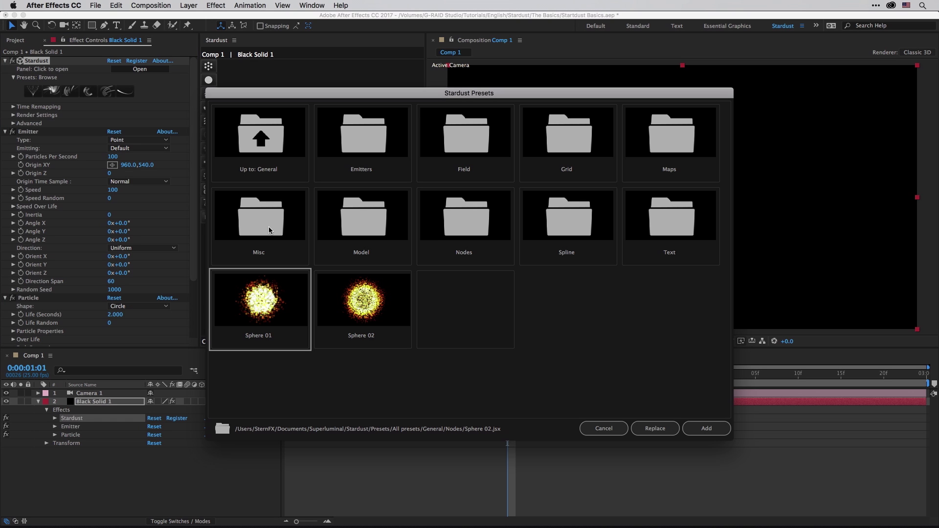
pyautogui.doubleClick(464, 139)
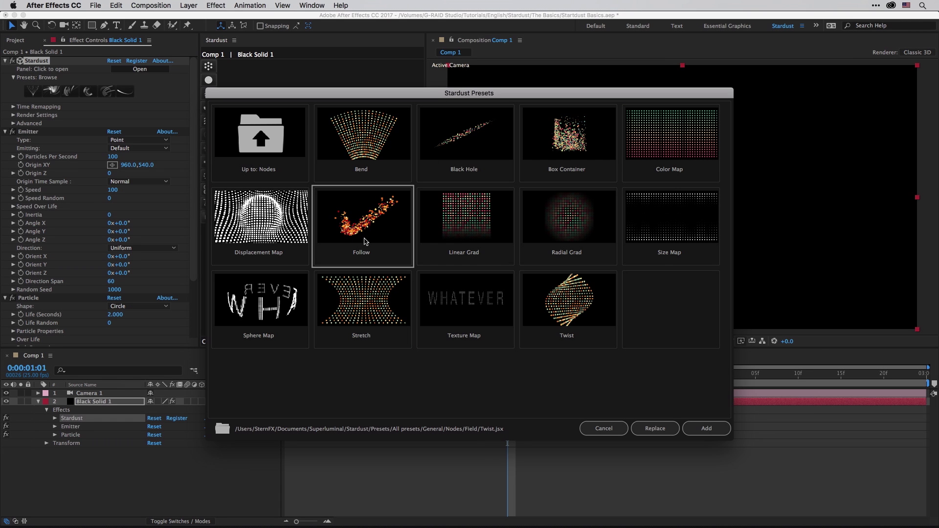
pyautogui.click(651, 427)
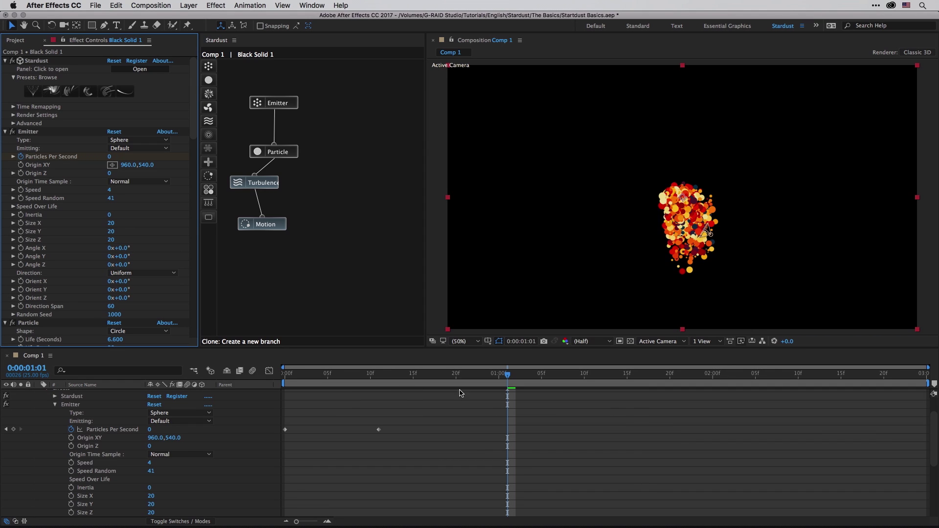
# Preview the animation from frame 0 to watch the orange particle stream curve
pyautogui.click(283, 373)
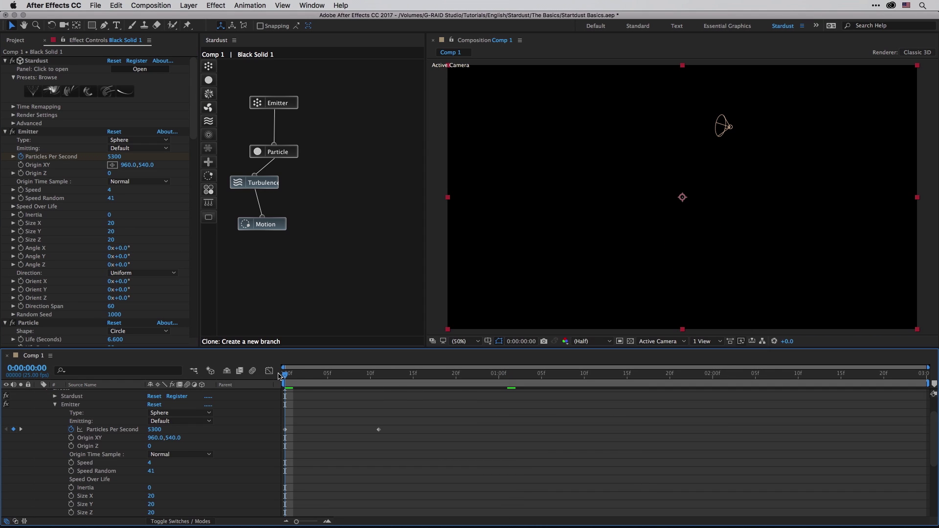
pyautogui.press('space')
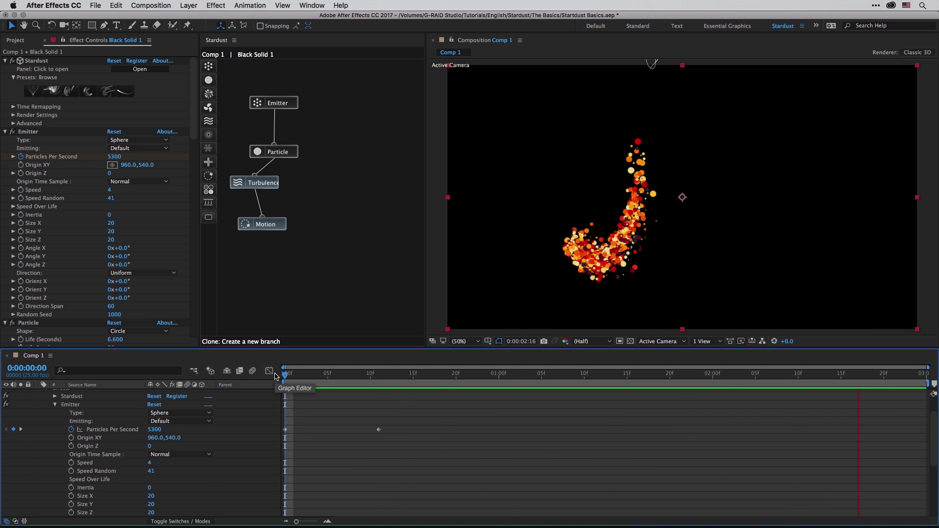
pyautogui.press('space')
pyautogui.scroll(3, 186, 423)
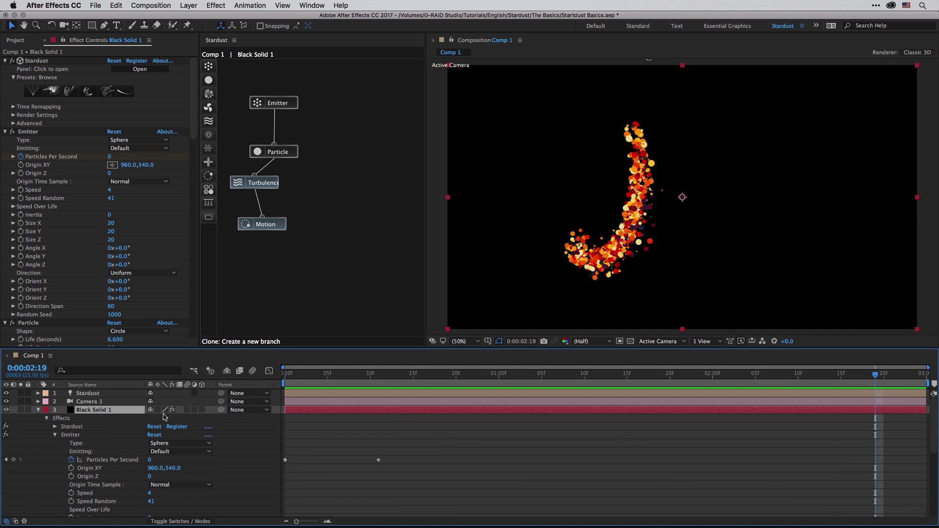
# Change the Stardust light to a Point light, then return to frame 0:00:00:20
pyautogui.click(88, 393)
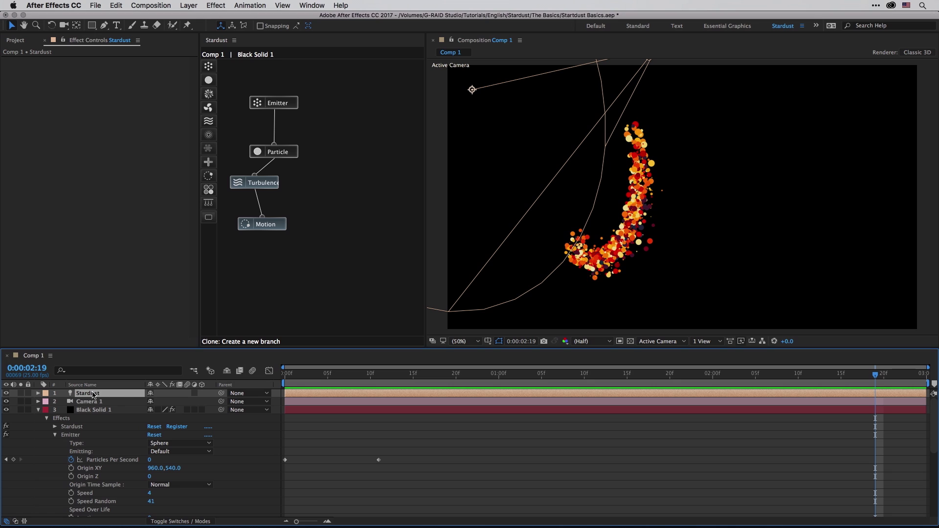
pyautogui.doubleClick(92, 394)
pyautogui.click(259, 100)
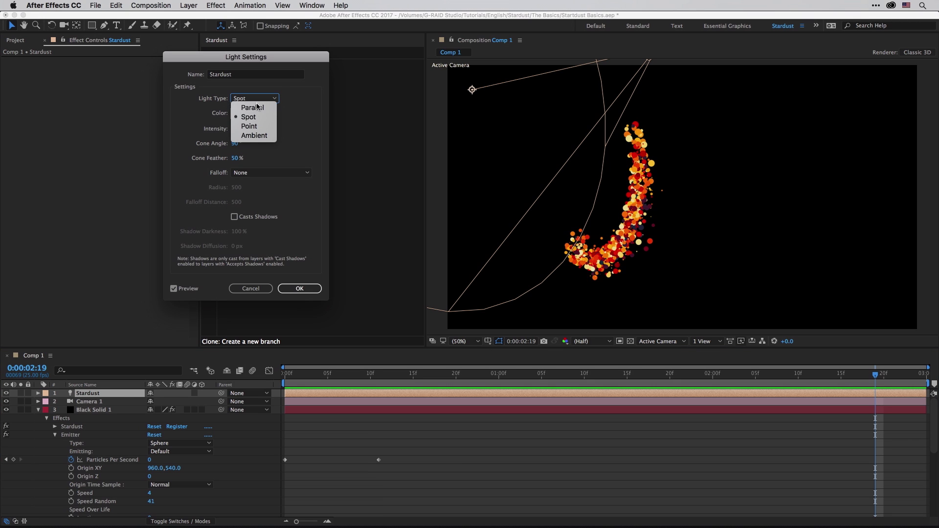
pyautogui.click(256, 126)
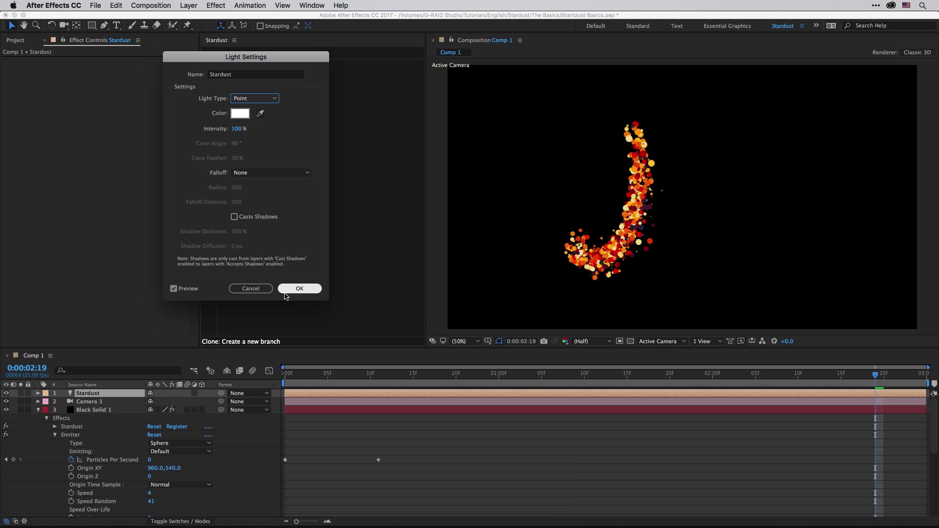
pyautogui.click(300, 289)
pyautogui.moveTo(532, 379); pyautogui.dragTo(456, 375)
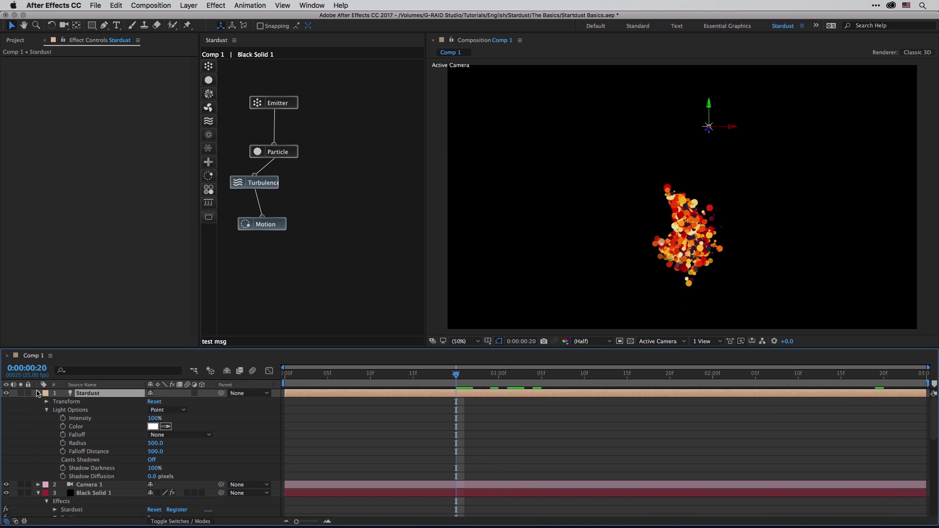
# Disable the Motion and Turbulence nodes on Black Solid 1's Stardust effect
pyautogui.click(38, 393)
pyautogui.click(93, 410)
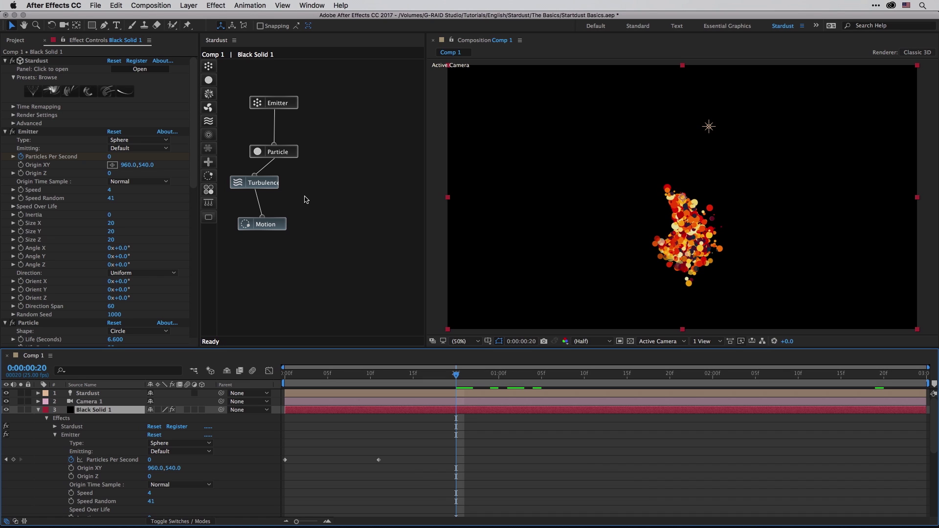
pyautogui.click(273, 225)
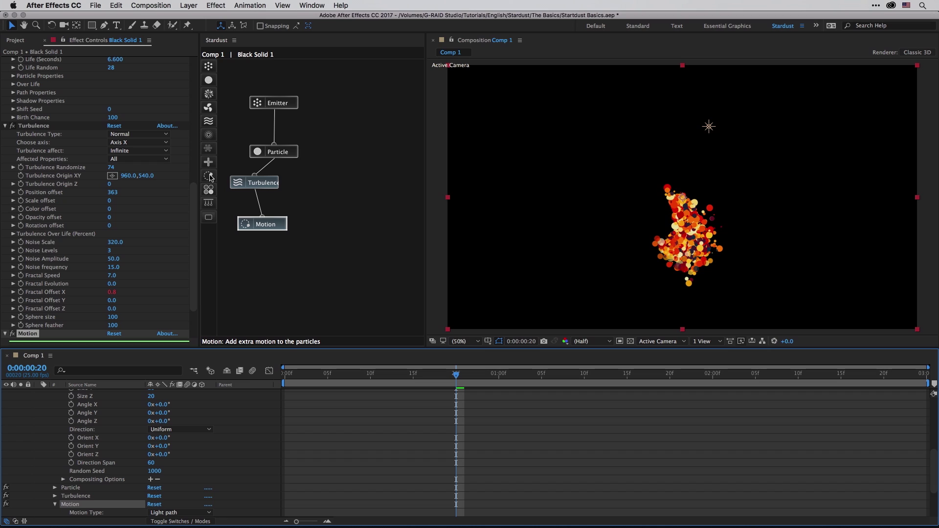
pyautogui.click(12, 334)
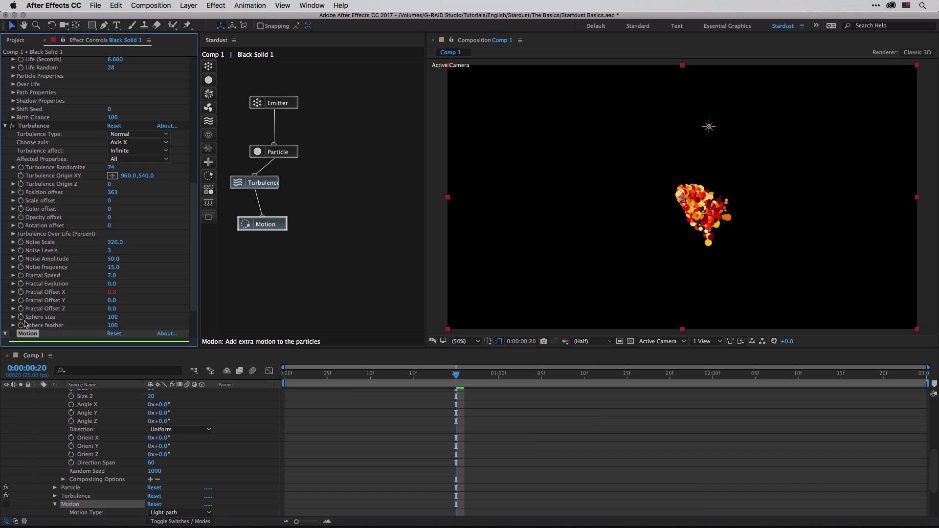
pyautogui.click(12, 126)
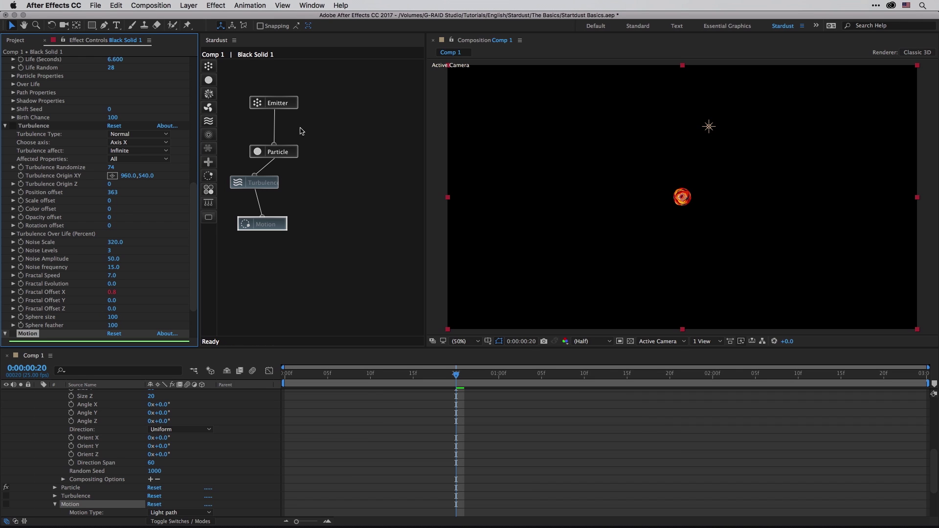
pyautogui.click(288, 103)
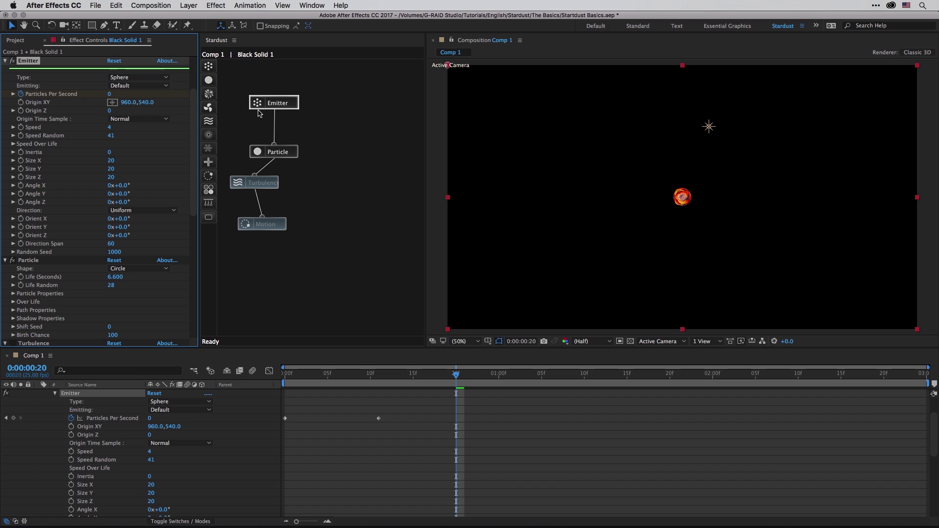
# At frame 0, inspect the Particle node's properties and its red-to-yellow Color Gradient
pyautogui.moveTo(296, 377); pyautogui.dragTo(439, 385)
pyautogui.moveTo(288, 153); pyautogui.dragTo(288, 147)
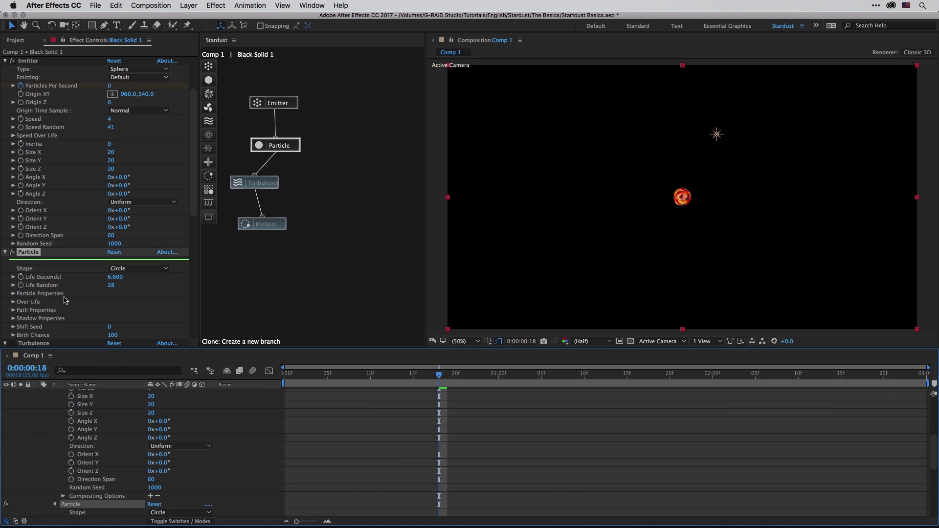
pyautogui.click(13, 294)
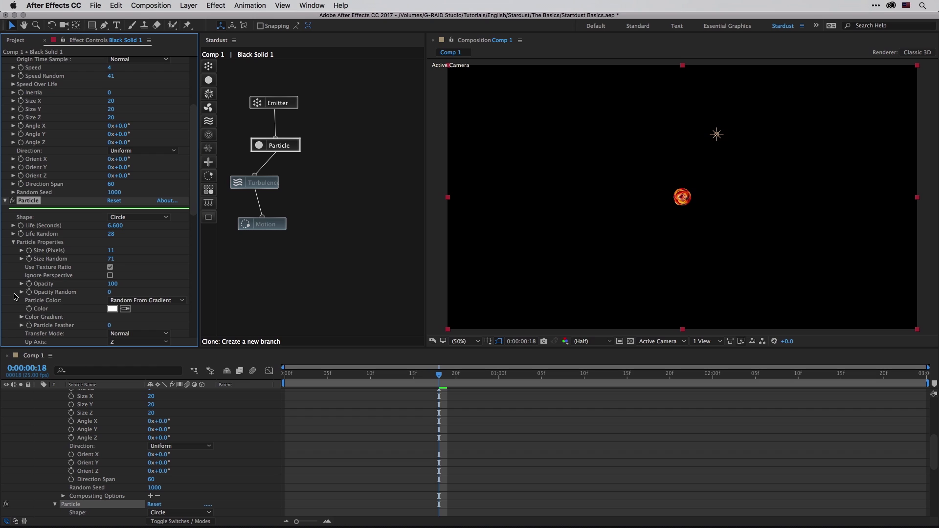
pyautogui.click(22, 317)
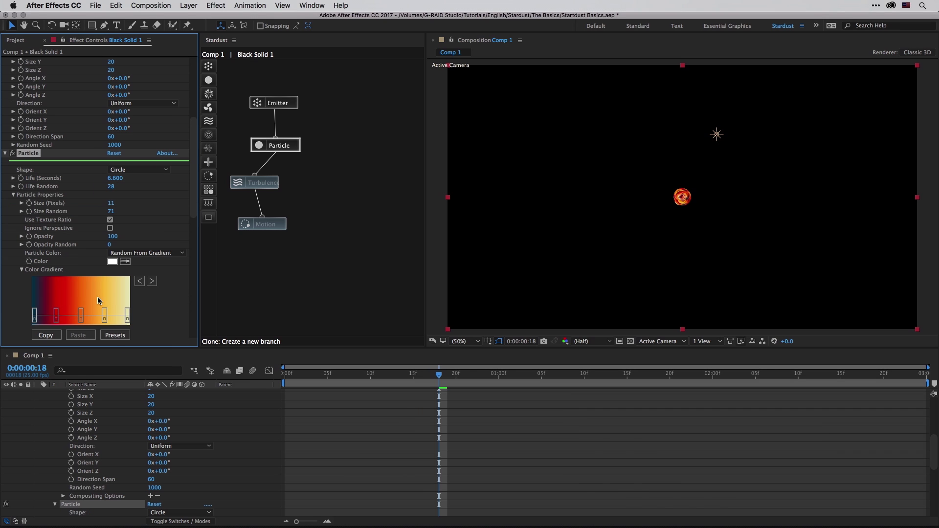
pyautogui.click(5, 153)
# Re-enable Turbulence, scrub to check the scattered particles, and reattach Motion below it
pyautogui.click(12, 149)
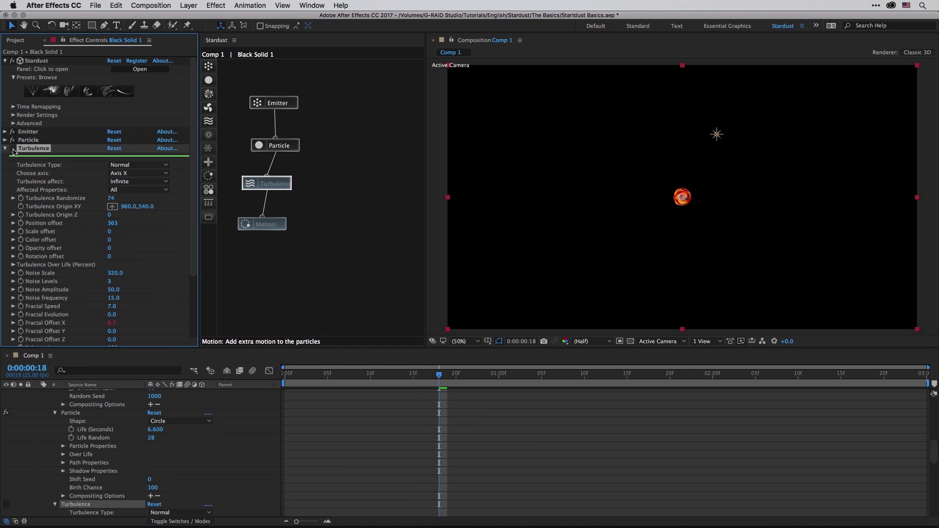
pyautogui.click(12, 149)
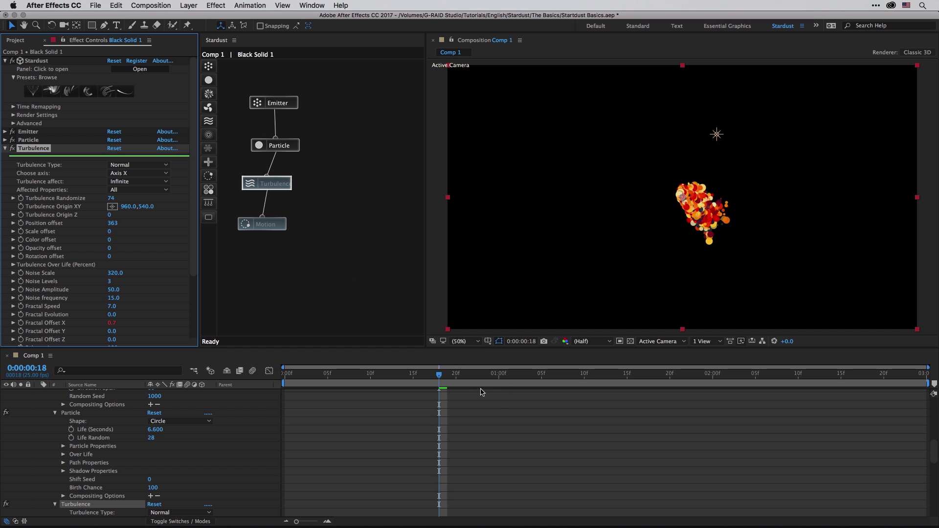
pyautogui.moveTo(445, 378); pyautogui.dragTo(422, 377)
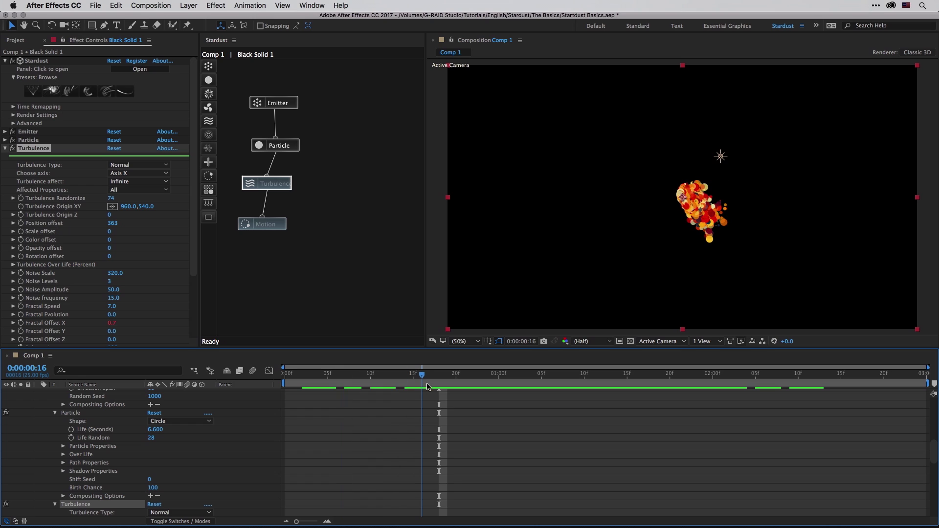
pyautogui.moveTo(270, 185); pyautogui.dragTo(279, 183)
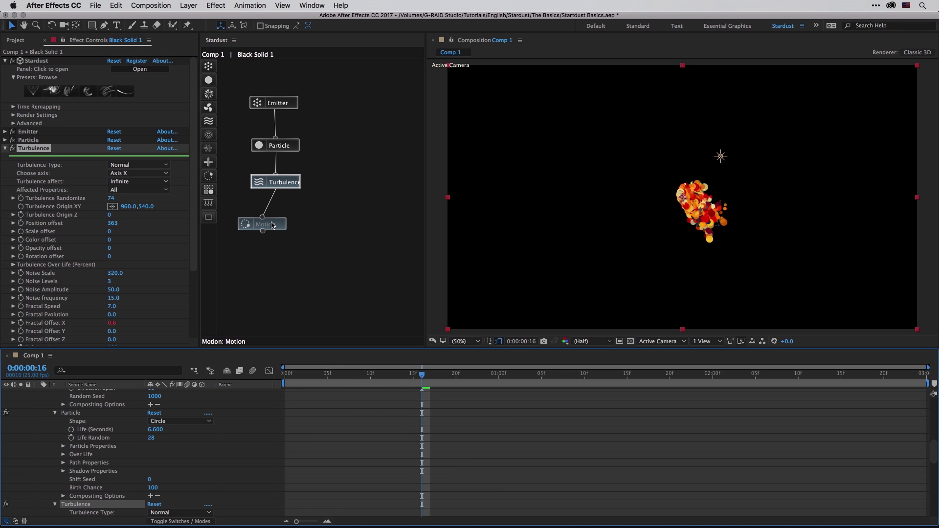
pyautogui.click(272, 225)
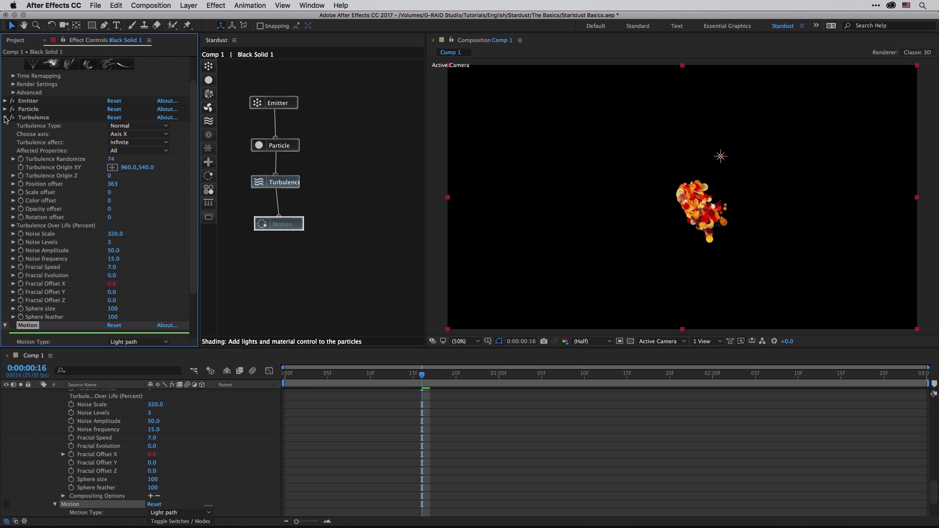
# Enable the Motion module, leaving its Motion Type set to Light path
pyautogui.click(5, 117)
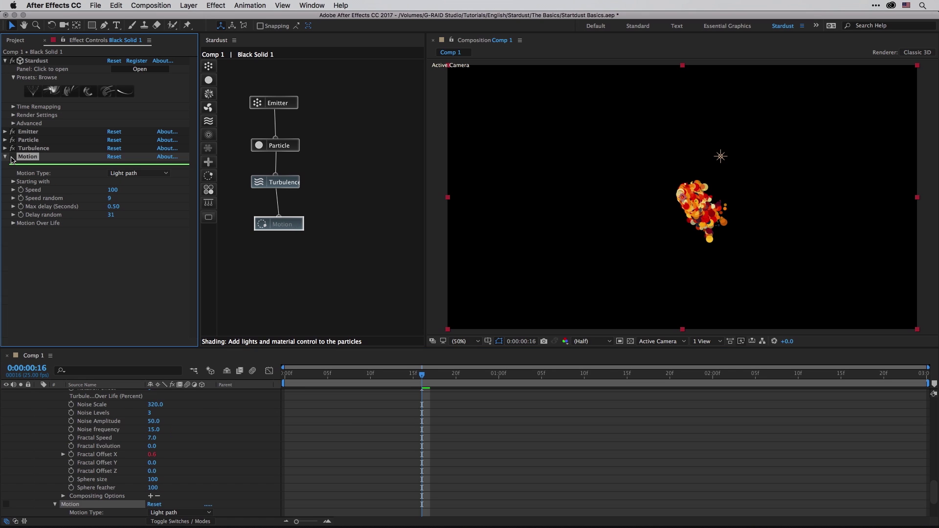
pyautogui.click(12, 157)
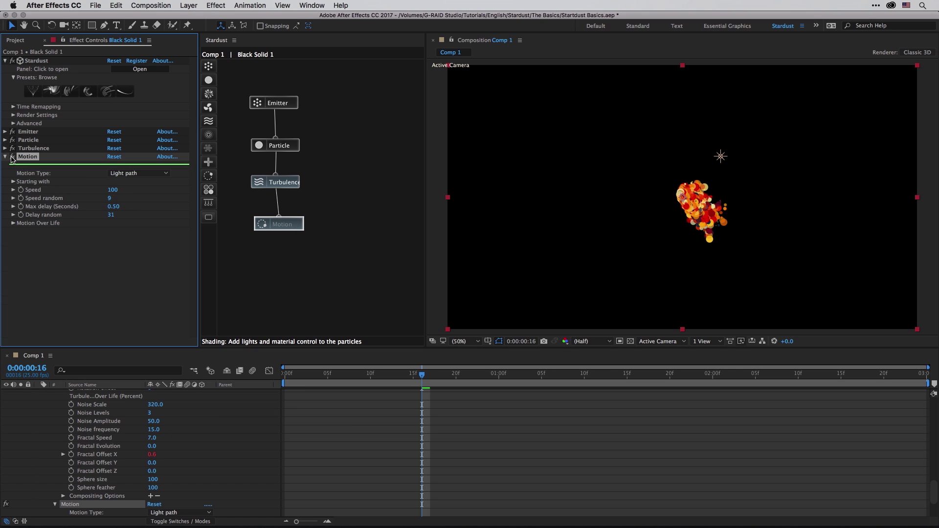
pyautogui.click(147, 174)
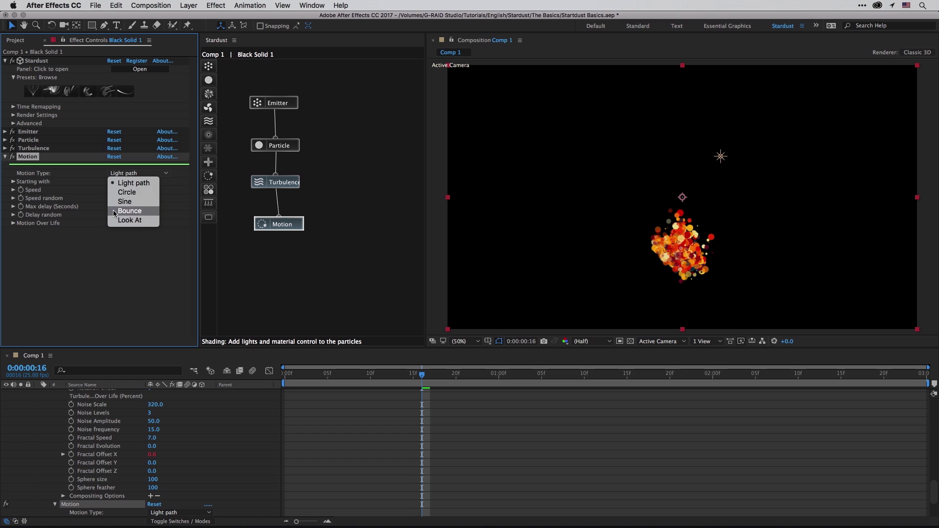
pyautogui.click(113, 239)
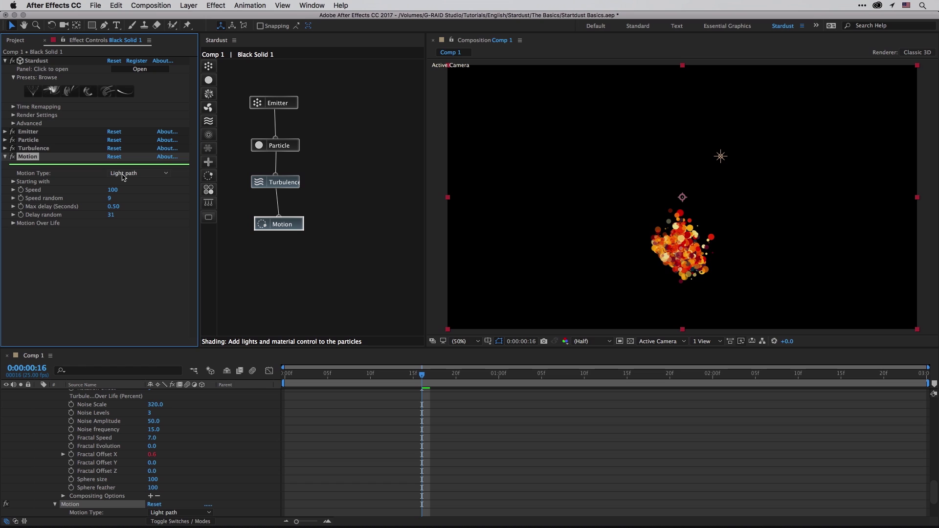
pyautogui.scroll(10, 198, 436)
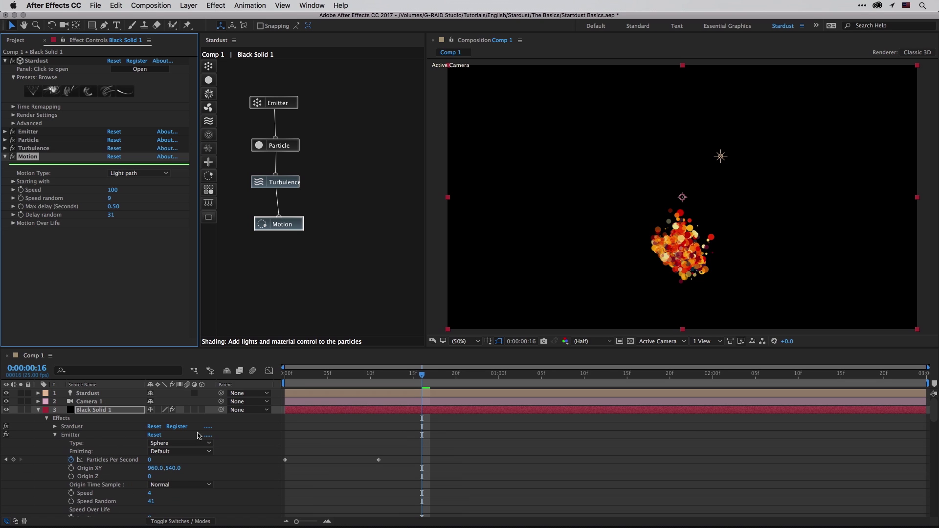
# Edit the Stardust light's Position expression from wiggle(2,600) to wiggle(1,1500)
pyautogui.click(87, 395)
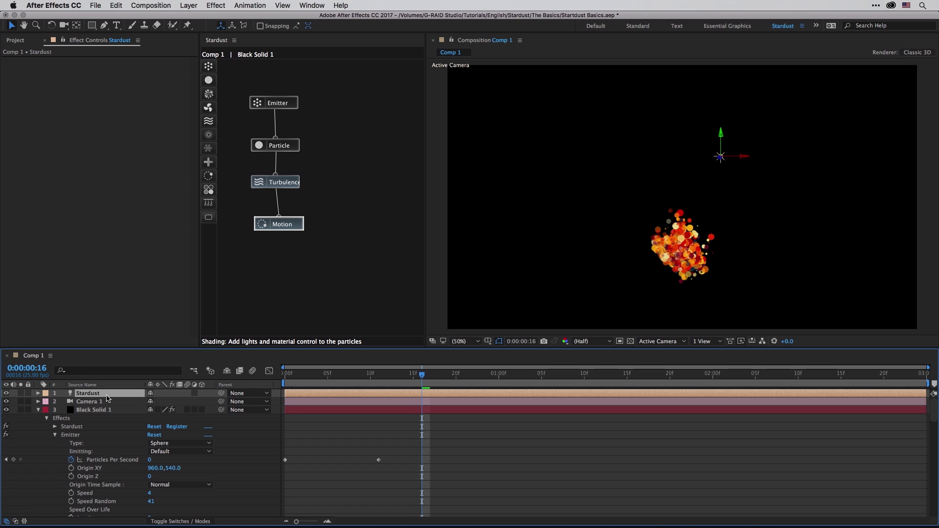
pyautogui.press('e')
pyautogui.press('e')
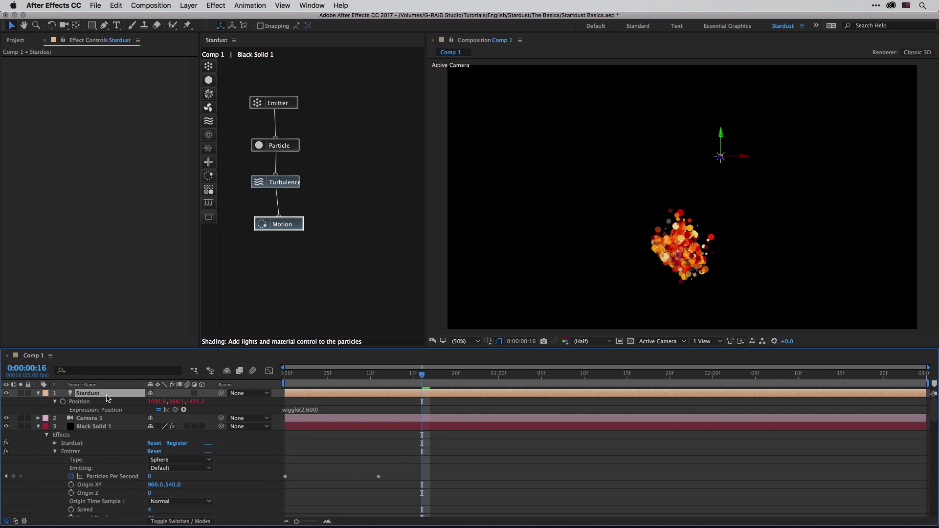
pyautogui.click(309, 413)
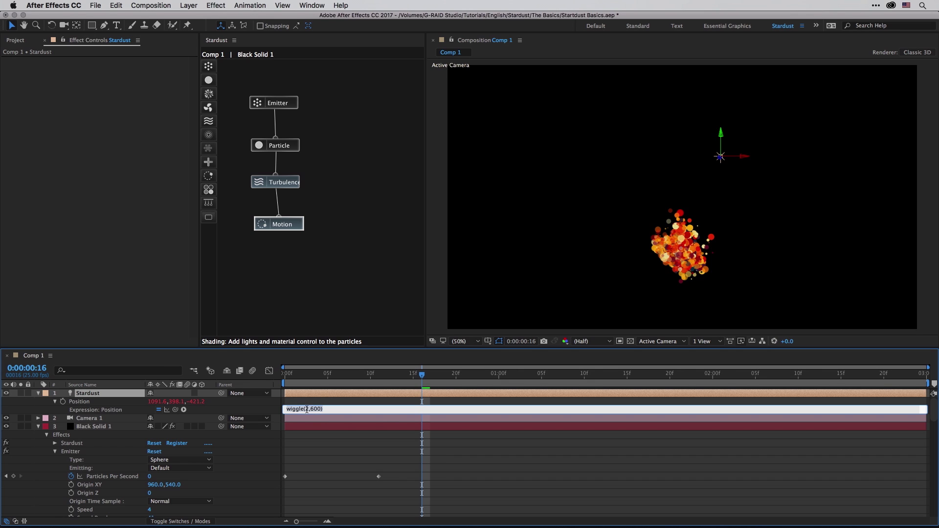
pyautogui.write('2')
pyautogui.press('Delete')
pyautogui.write('15')
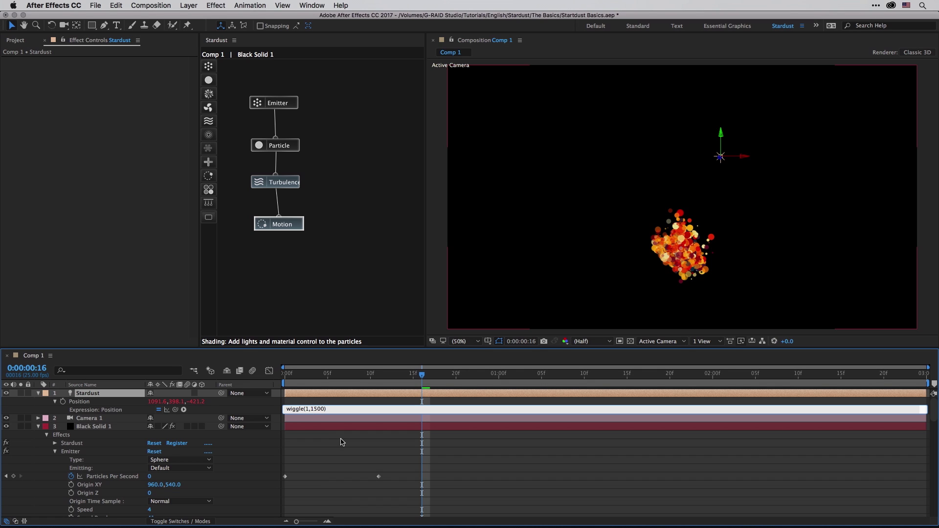
# Commit the wiggle(1,1500) expression and preview from the start to watch particles follow the light
pyautogui.click(341, 442)
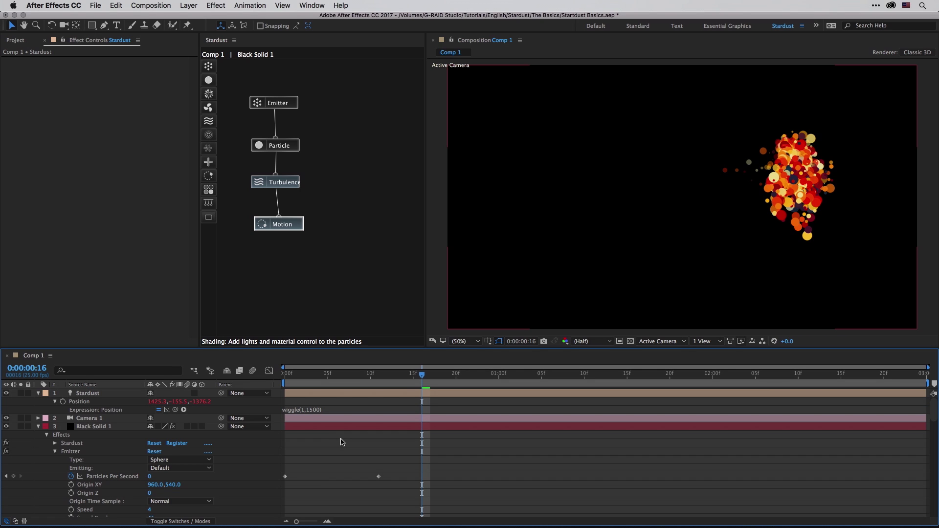
pyautogui.click(88, 394)
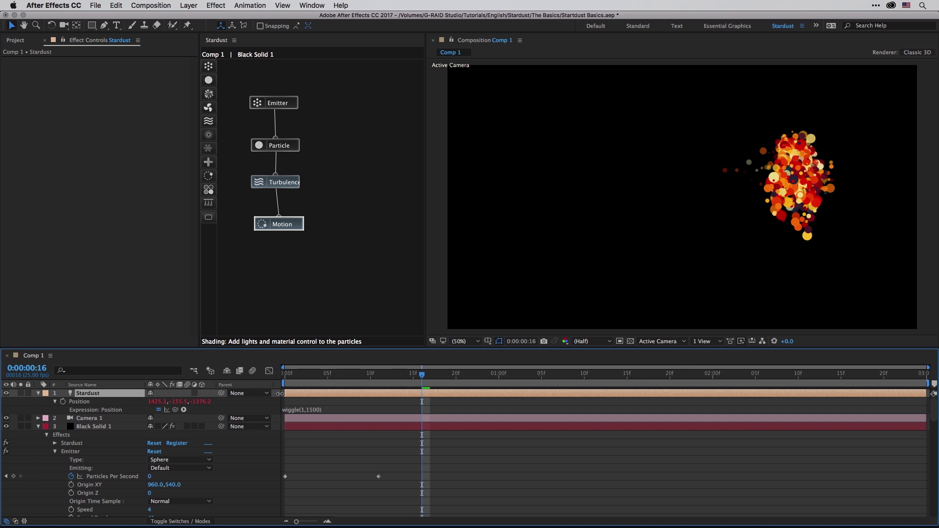
pyautogui.press('Home')
pyautogui.press('space')
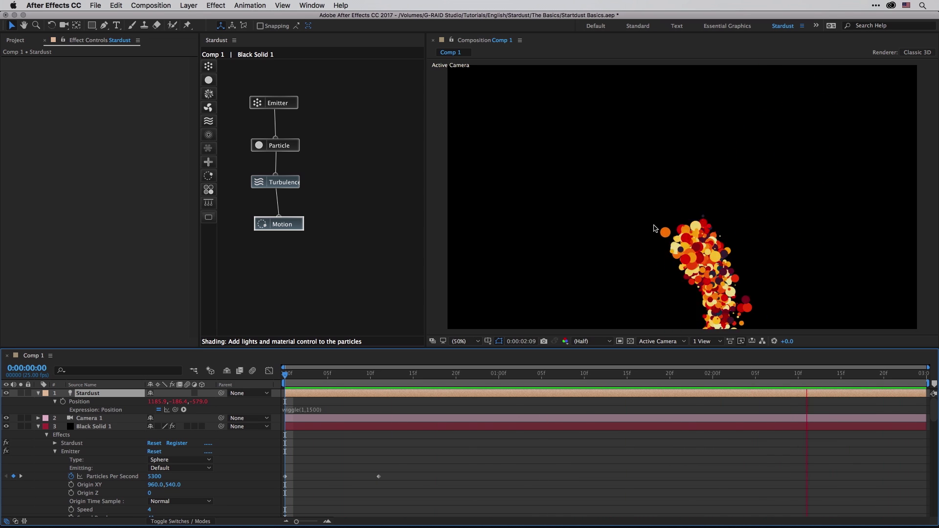
# Stop the preview and inspect Black Solid 1's Starting with options
pyautogui.press('space')
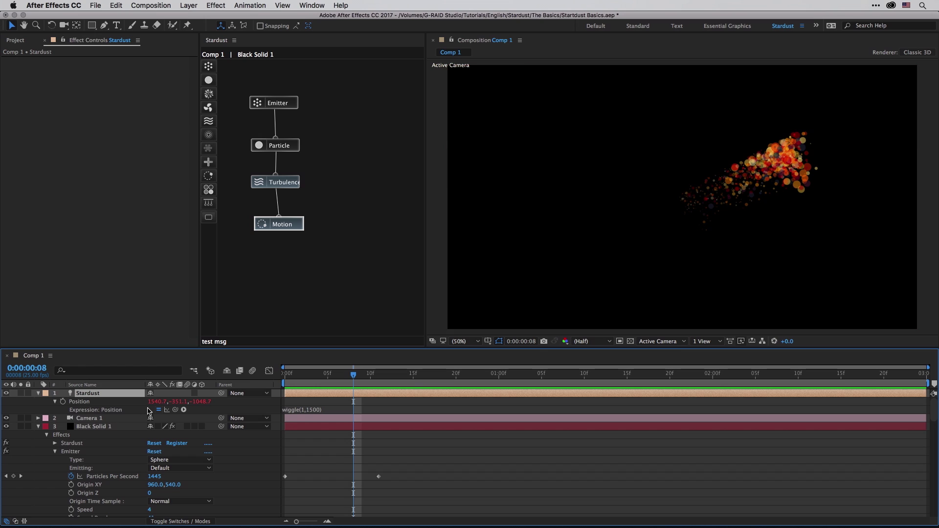
pyautogui.click(100, 428)
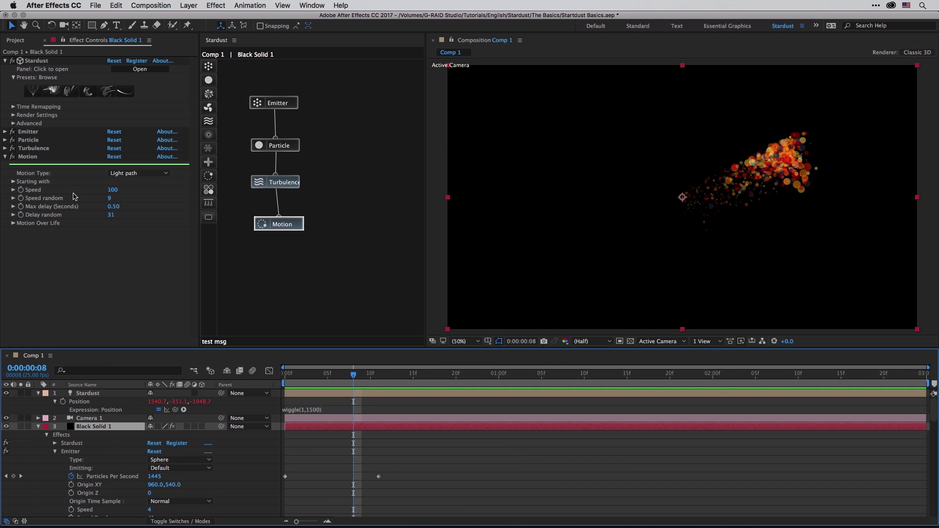
pyautogui.click(13, 182)
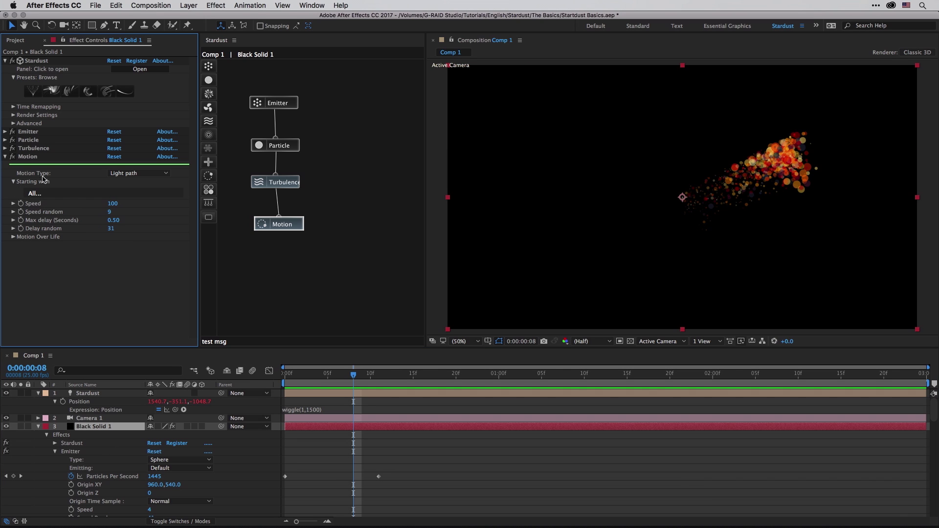
pyautogui.click(14, 182)
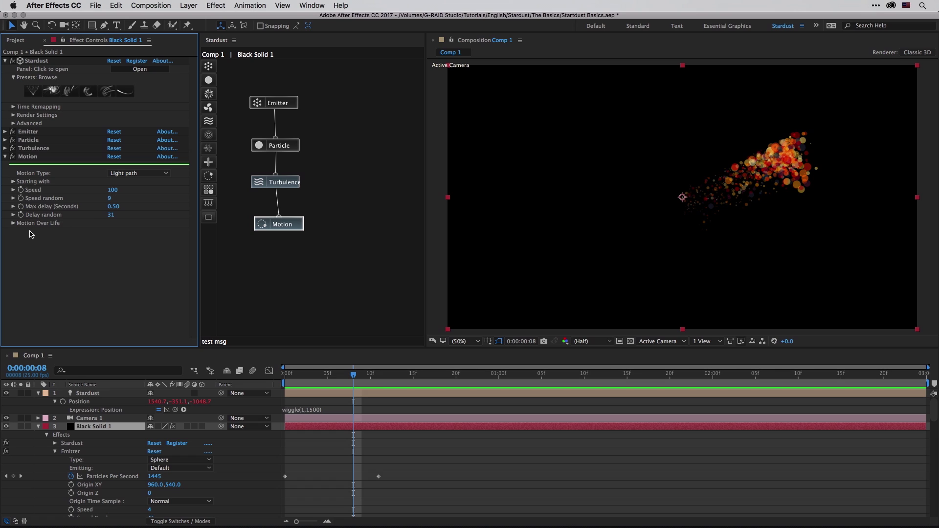
# Inspect the Motion Over Life curve and its presets without applying one
pyautogui.click(13, 223)
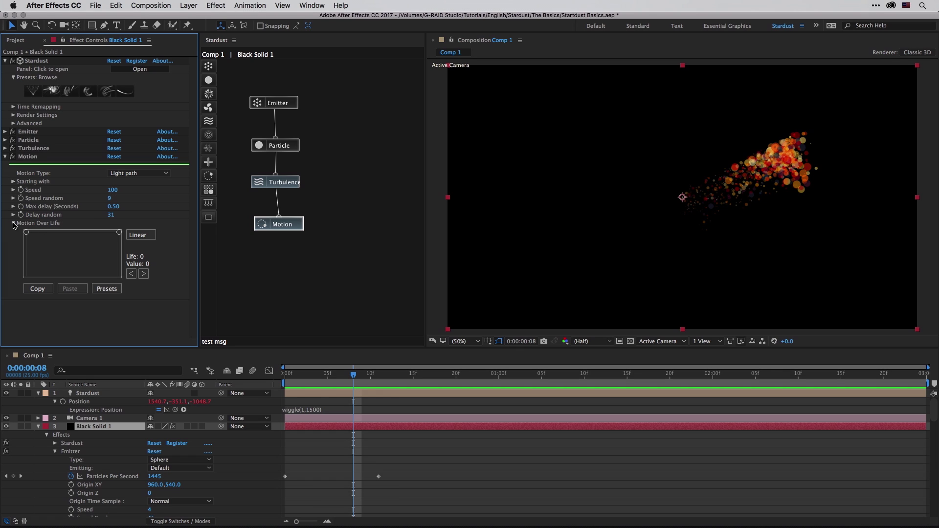
pyautogui.click(106, 288)
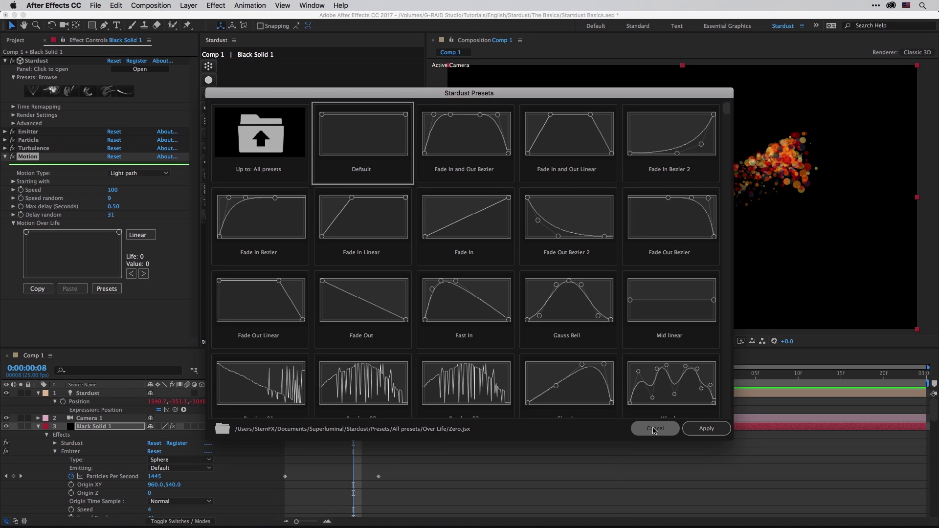
pyautogui.click(655, 428)
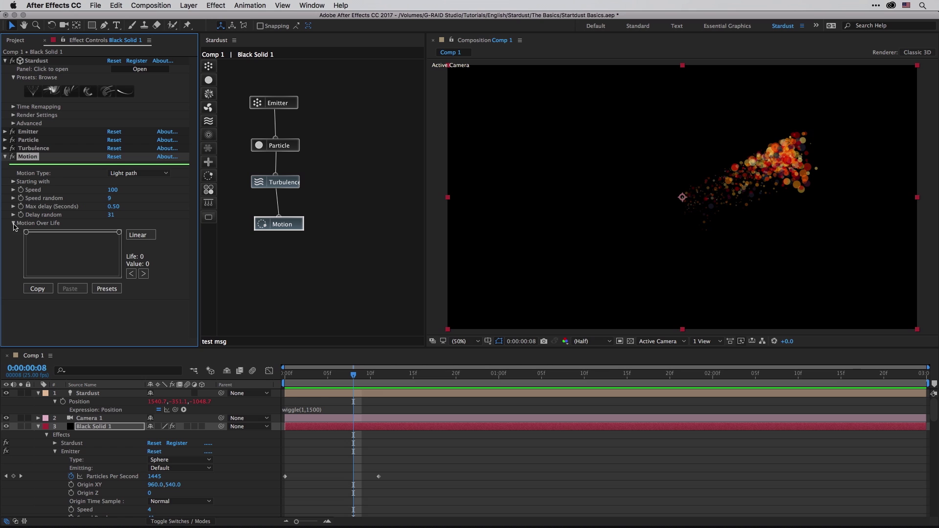
pyautogui.click(13, 224)
pyautogui.click(308, 379)
# Preview from the first frame while editing the light's wiggle expression to wiggle(5,500)
pyautogui.press('Home')
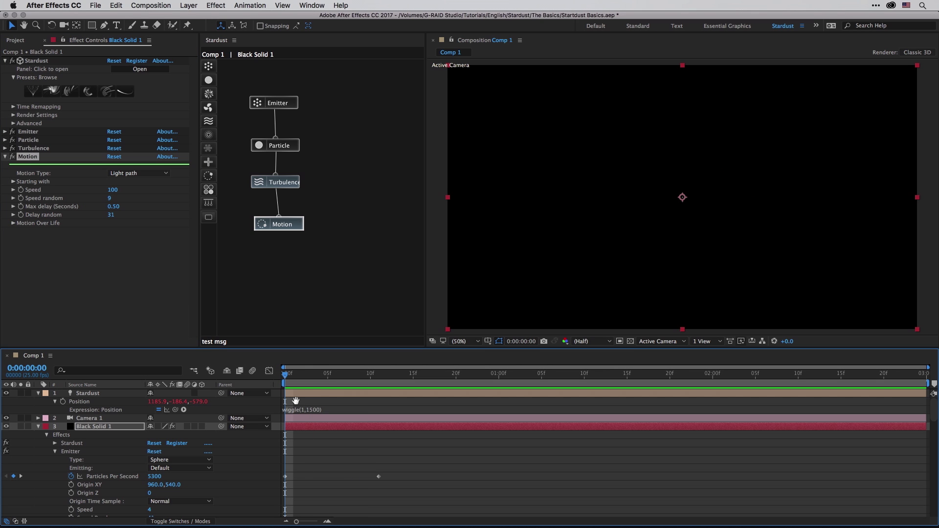
pyautogui.press('space')
pyautogui.click(309, 409)
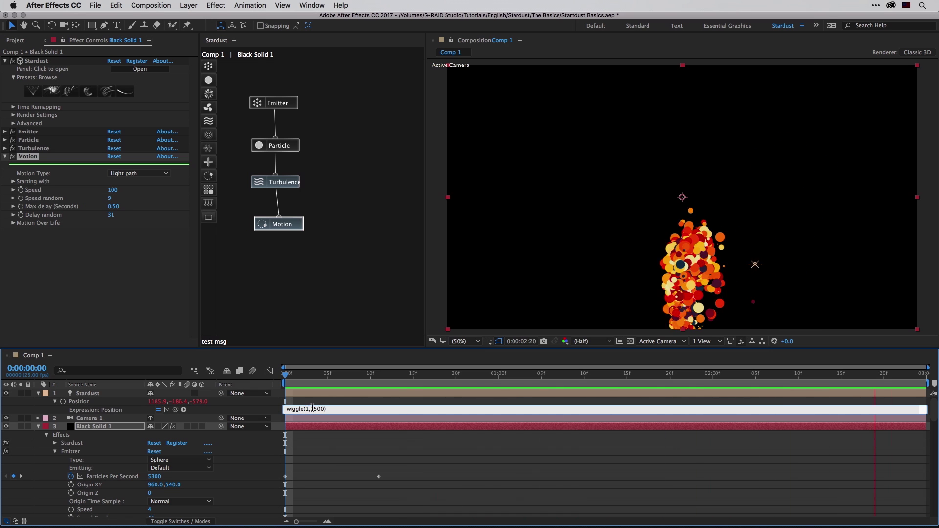
pyautogui.press('BackSpace')
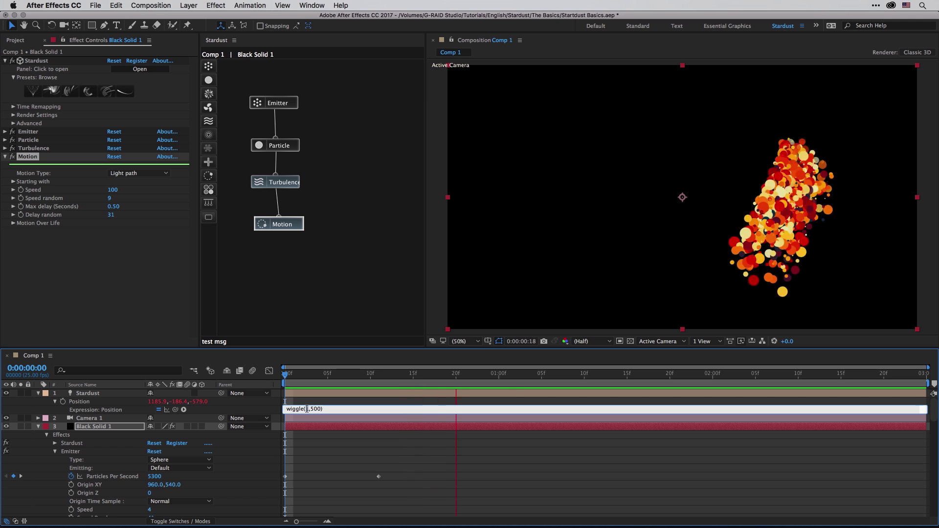
pyautogui.doubleClick(307, 409)
pyautogui.write('5')
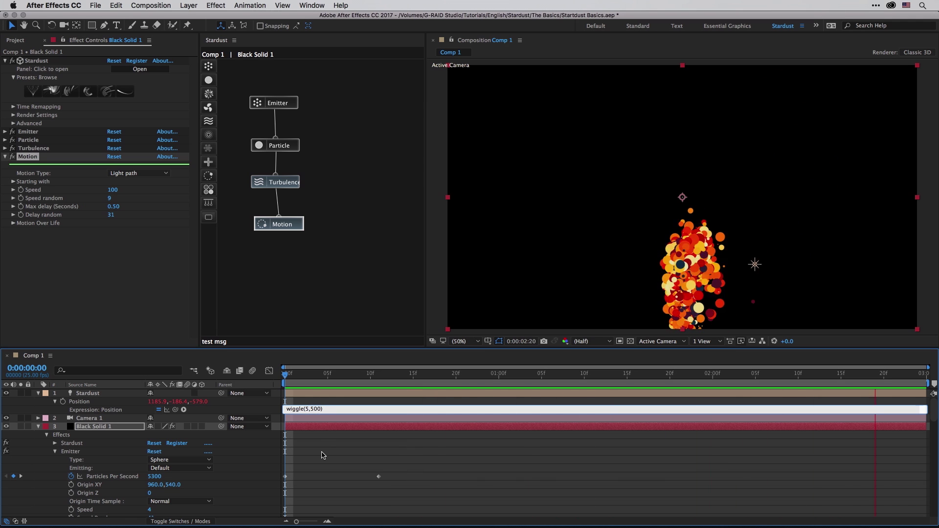
pyautogui.click(323, 456)
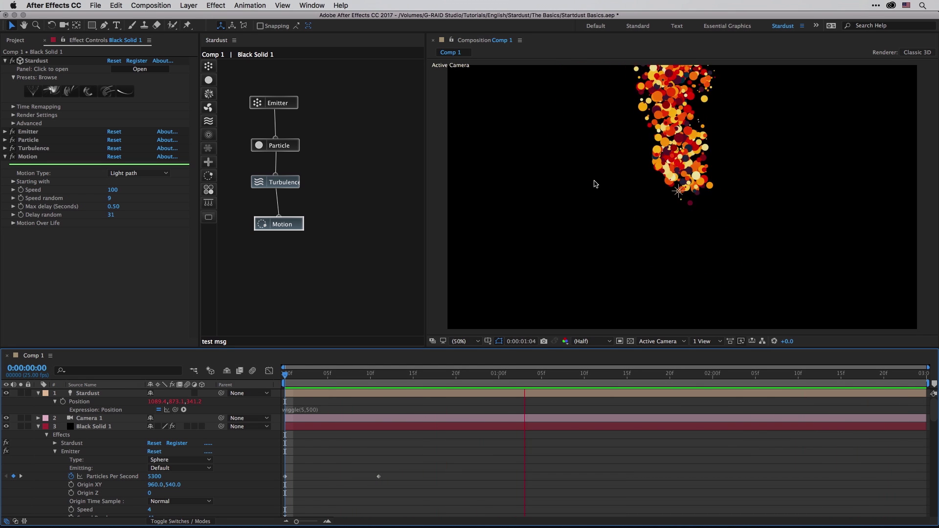
pyautogui.press('space')
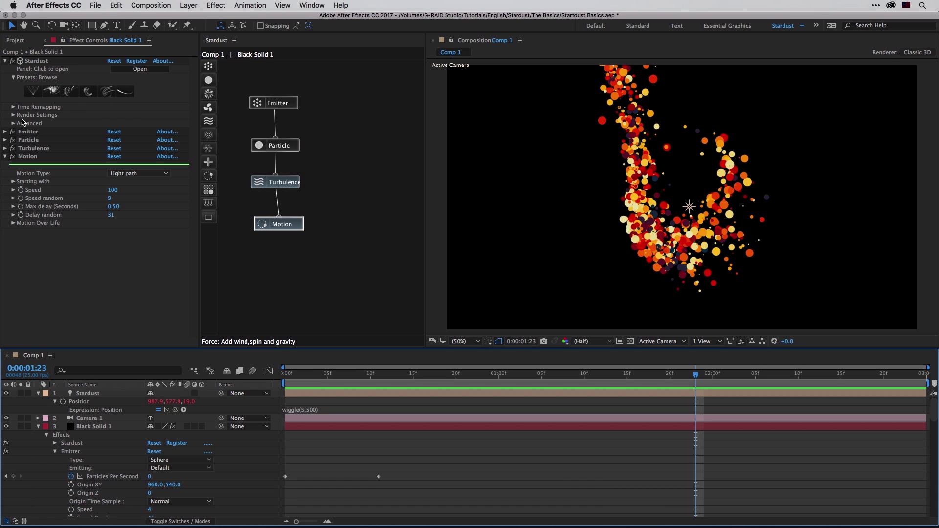
pyautogui.click(38, 62)
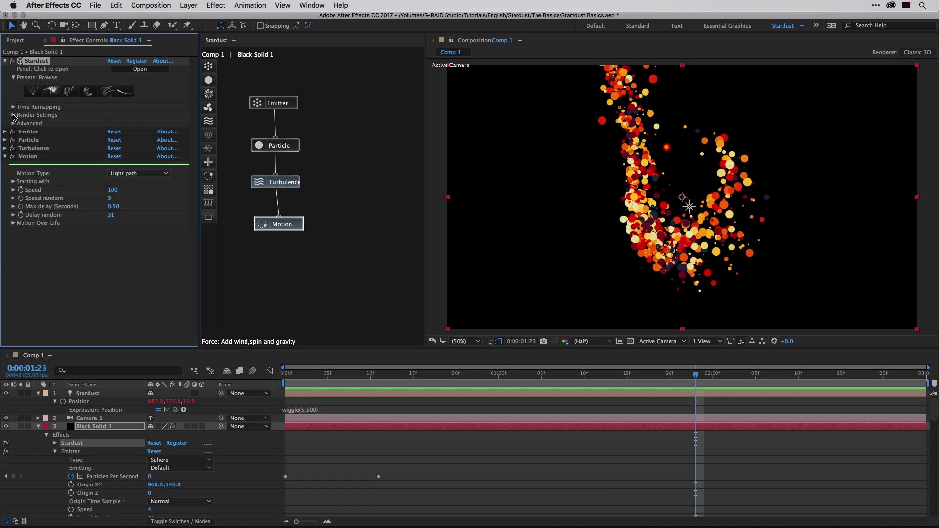
pyautogui.click(14, 115)
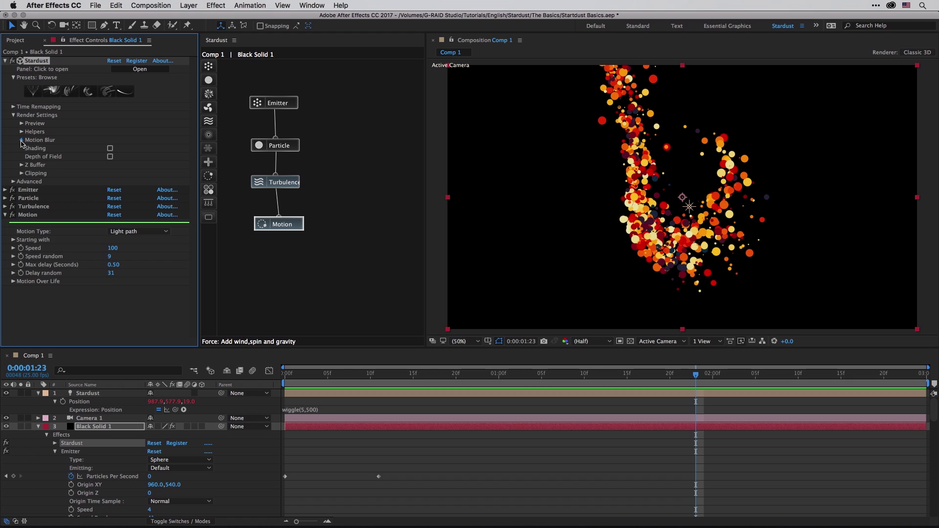
pyautogui.click(22, 140)
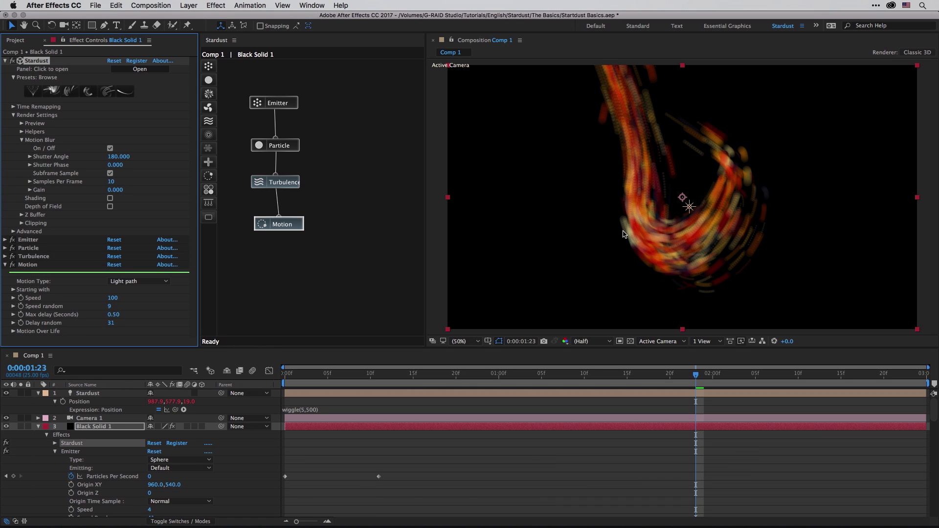
pyautogui.click(110, 148)
pyautogui.click(14, 115)
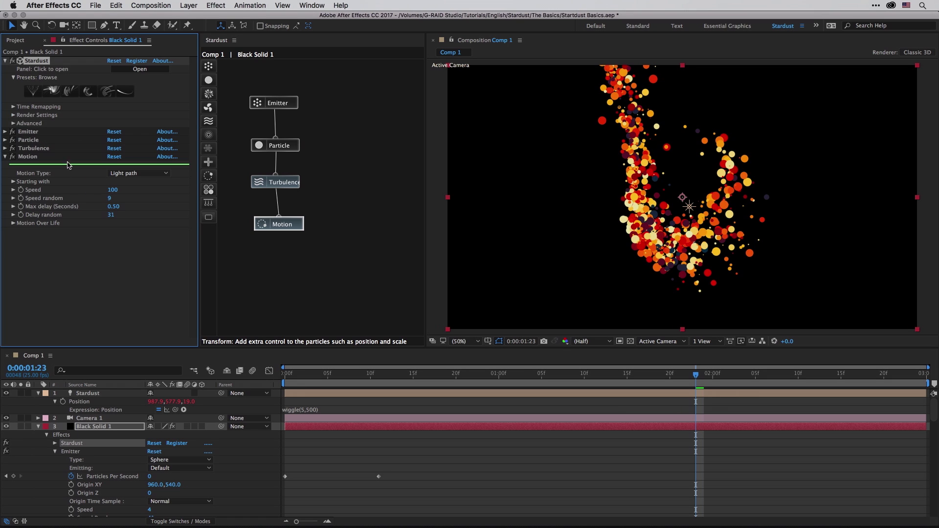
pyautogui.click(139, 174)
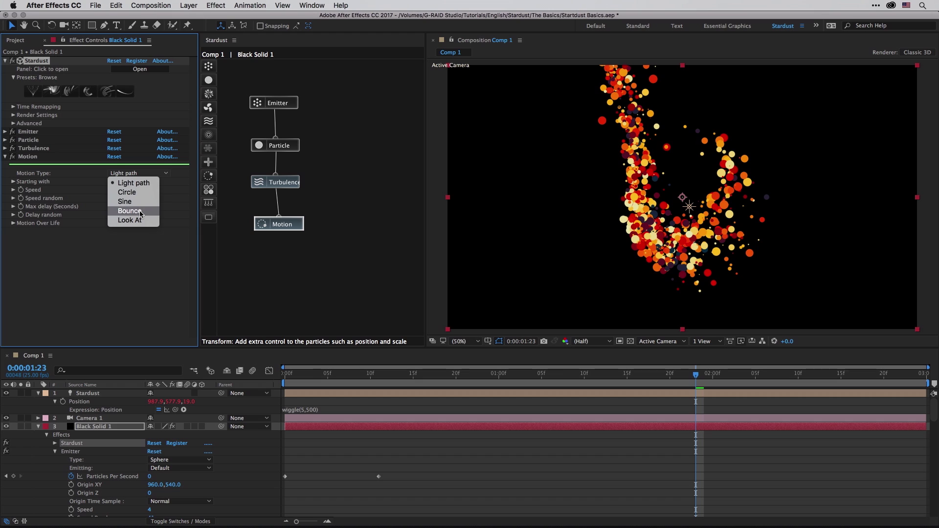
pyautogui.click(208, 216)
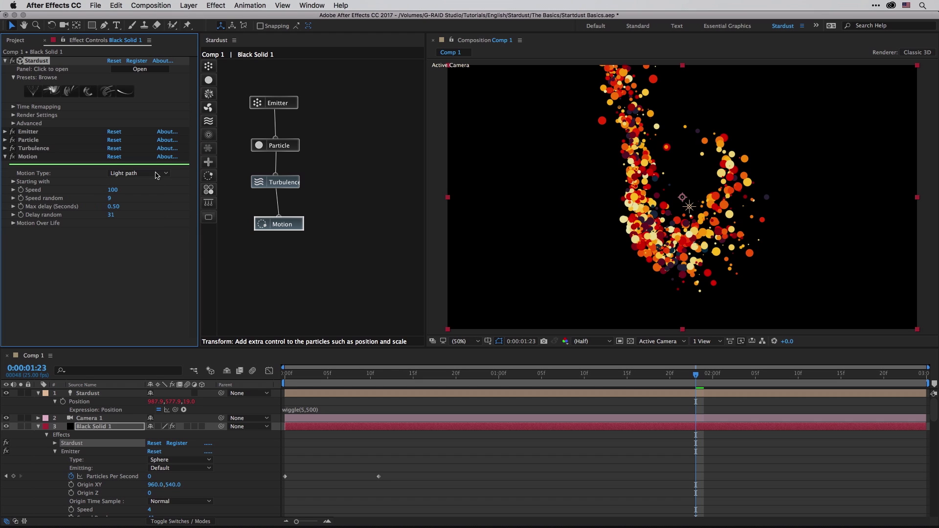
# Replace the Stardust setup with the Nodes > Grid 'Bounce' preset from the preset browser
pyautogui.click(81, 92)
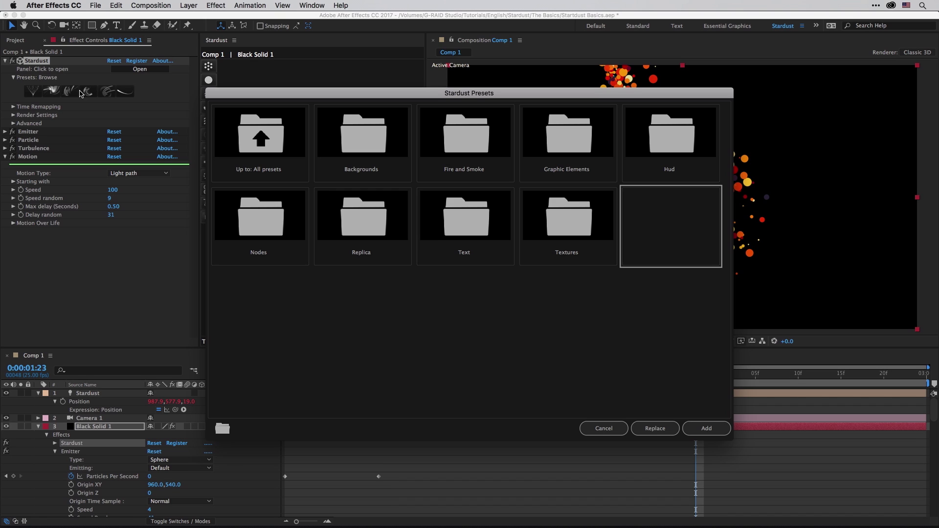
pyautogui.doubleClick(259, 223)
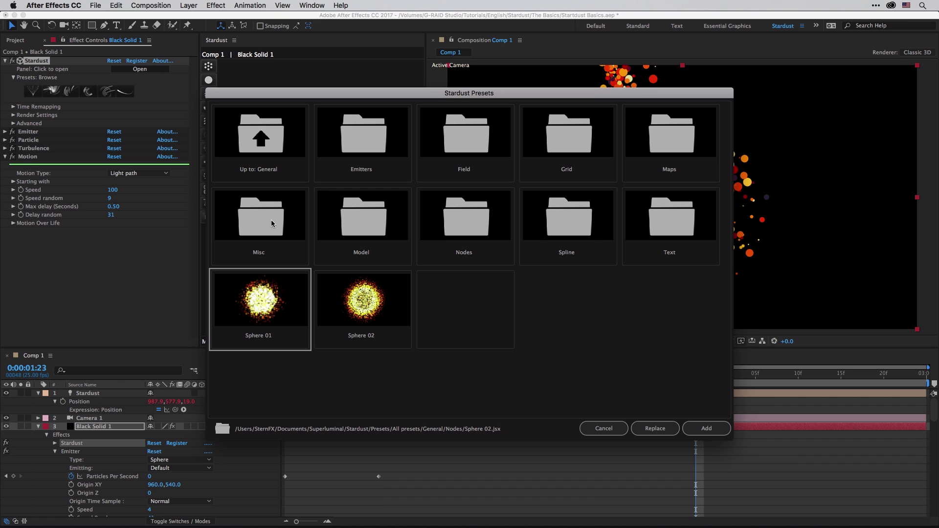
pyautogui.doubleClick(573, 141)
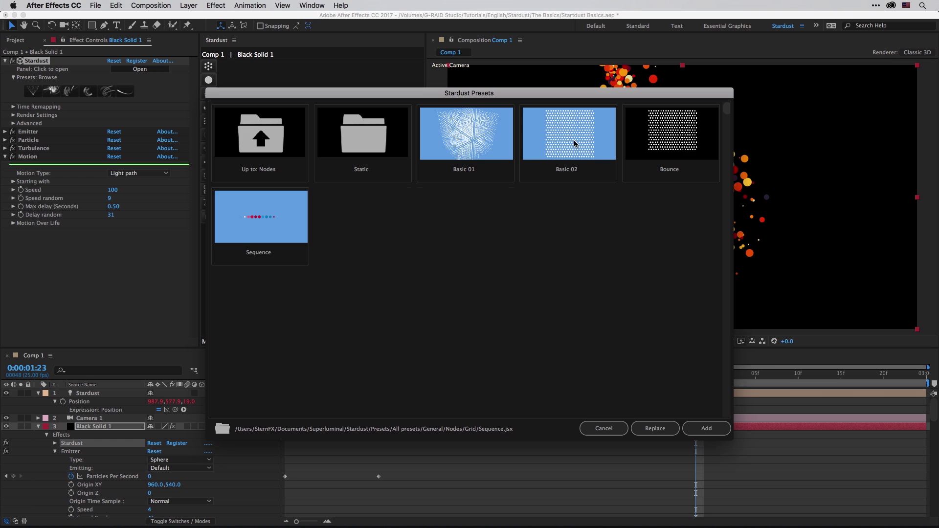
pyautogui.click(656, 137)
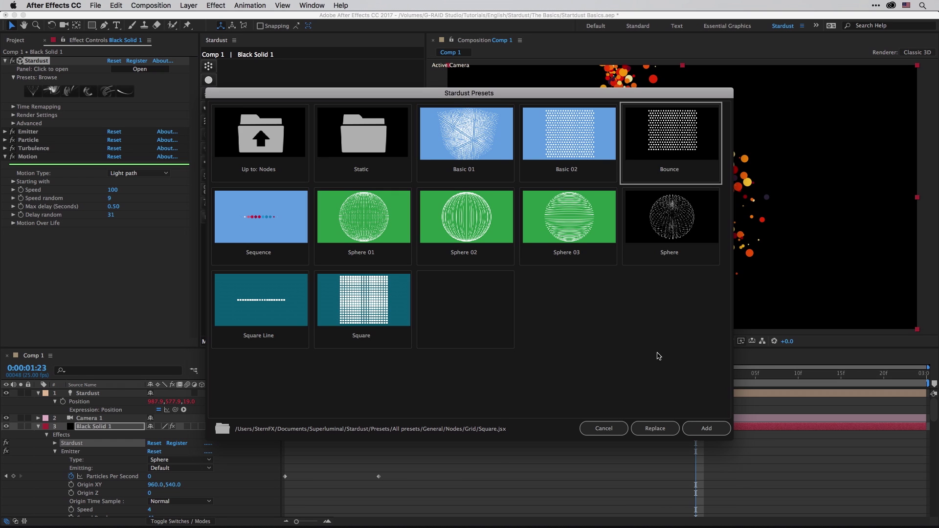
pyautogui.click(657, 429)
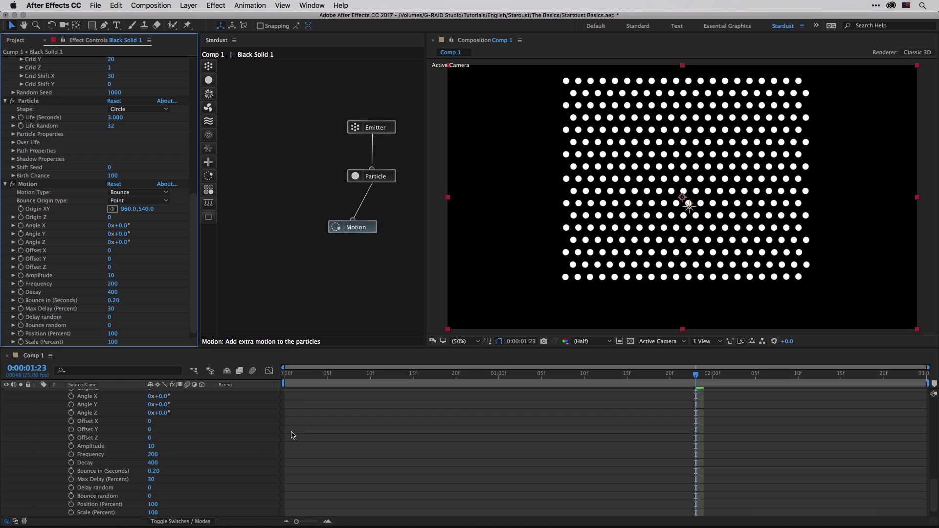
# Return to the first frame, collapse Black Solid 1 and preview the grid animation
pyautogui.click(329, 424)
pyautogui.press('Home')
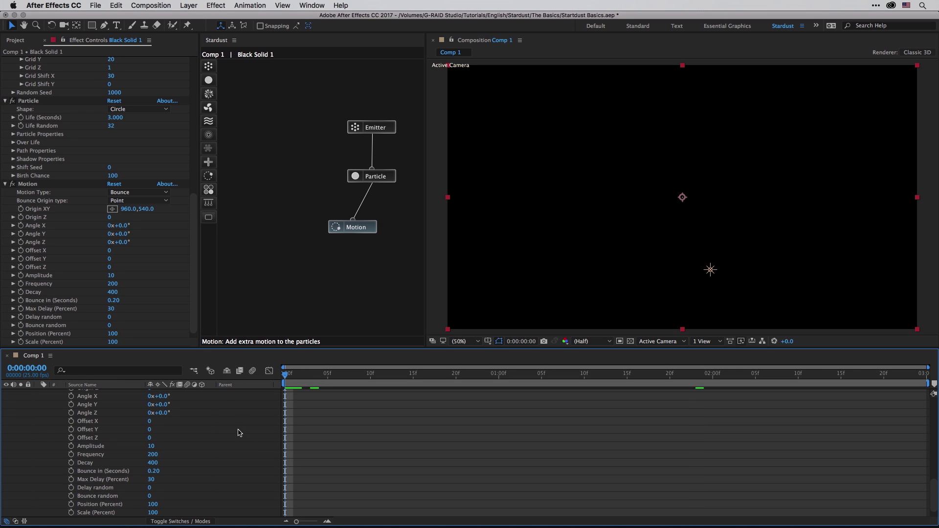
pyautogui.scroll(15, 238, 433)
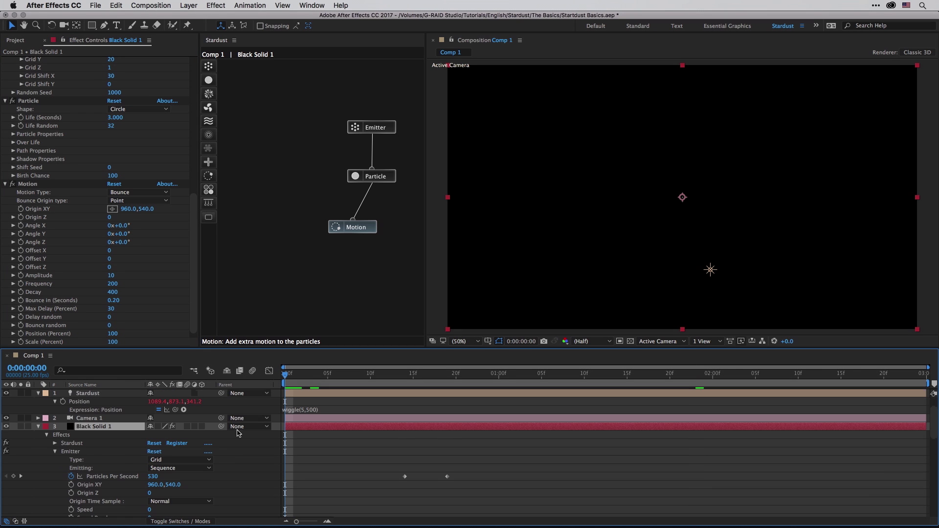
pyautogui.click(42, 428)
pyautogui.press('space')
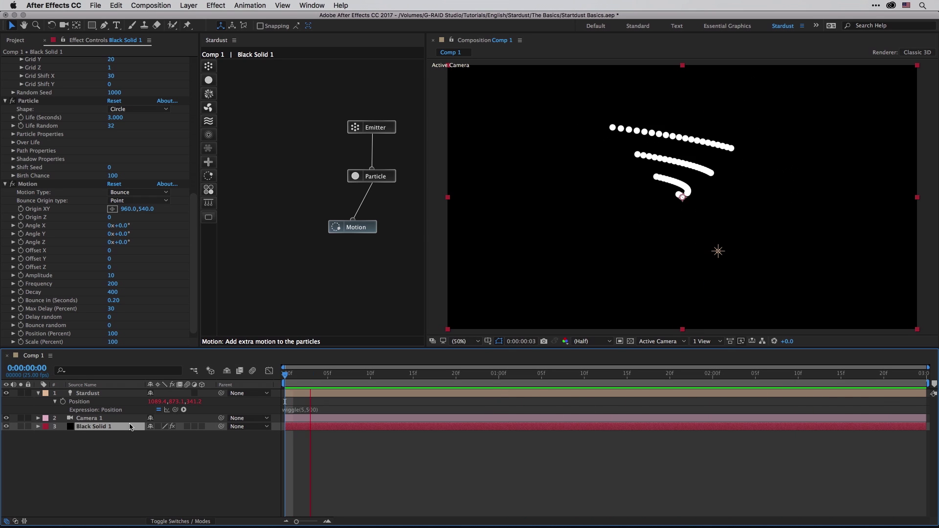
# Delete the Stardust light layer, then preview the bouncing dot grid again
pyautogui.click(85, 394)
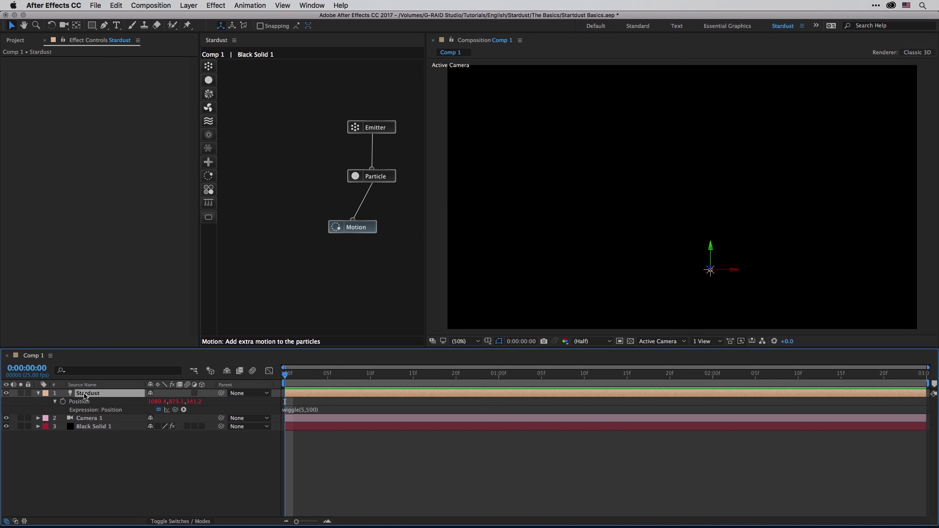
pyautogui.press('Delete')
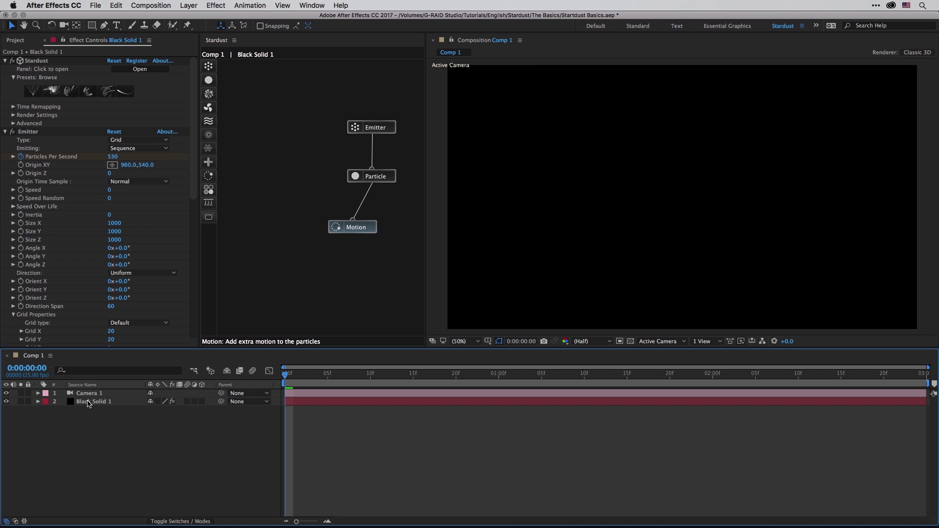
pyautogui.click(88, 402)
pyautogui.press('space')
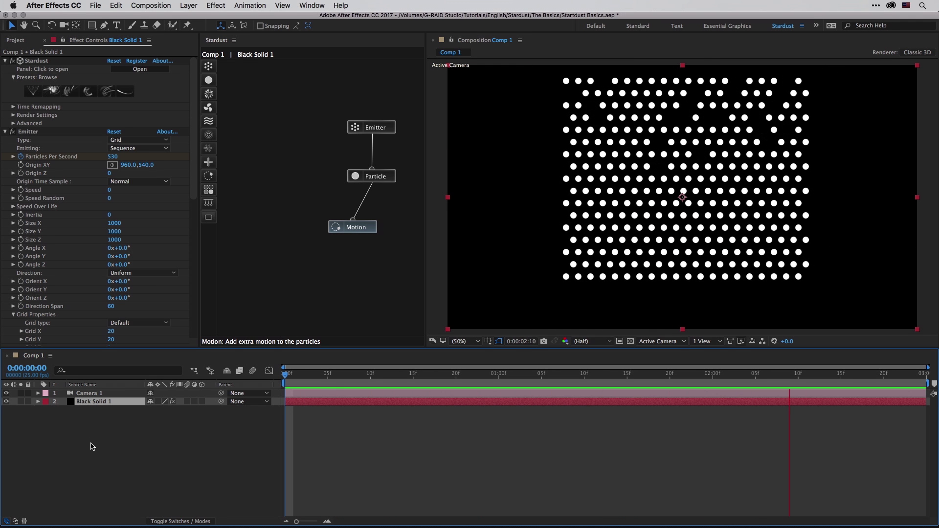
pyautogui.press('space')
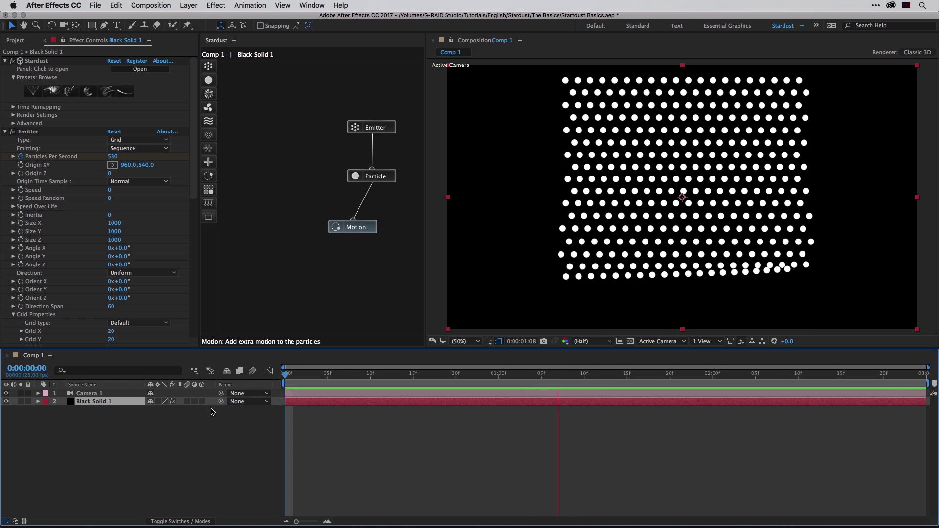
pyautogui.moveTo(191, 177); pyautogui.dragTo(190, 332)
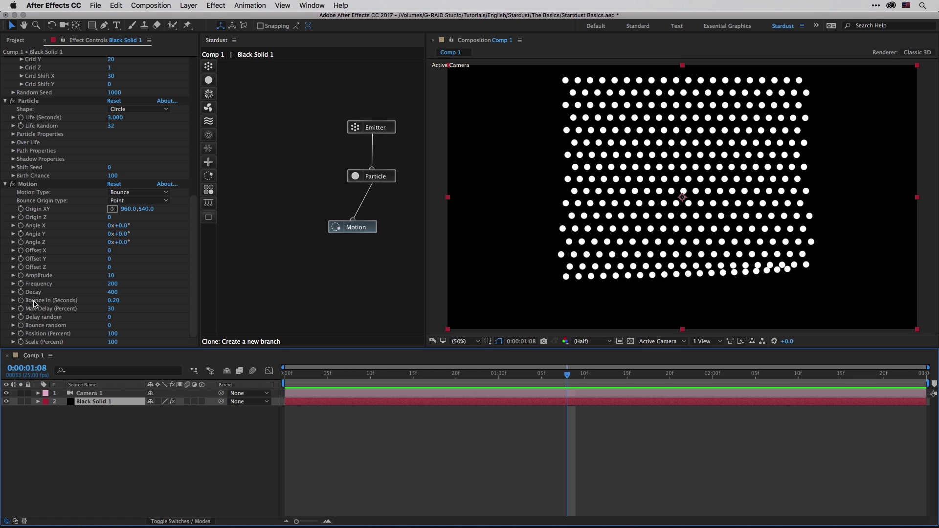
# Keep Motion type Bounce, lower Decay to 150 and replay the bounce from the first frame
pyautogui.click(147, 193)
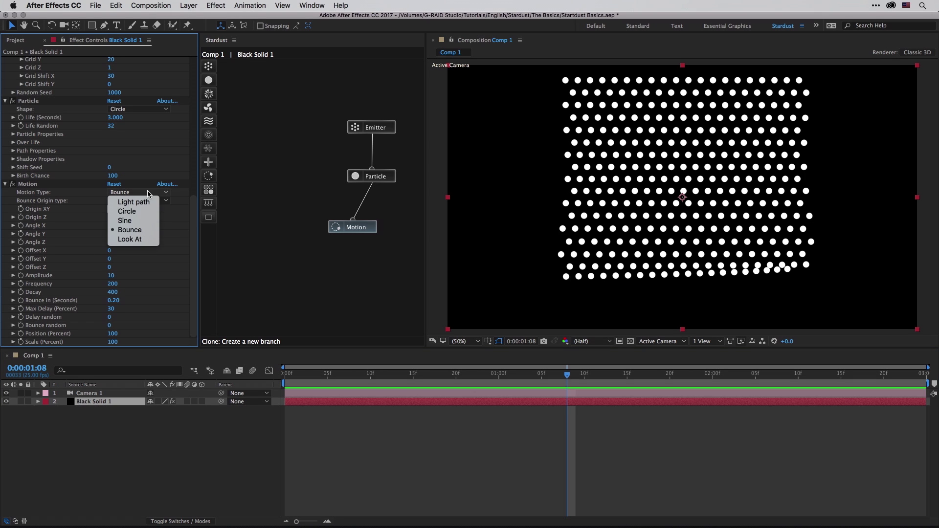
pyautogui.click(242, 232)
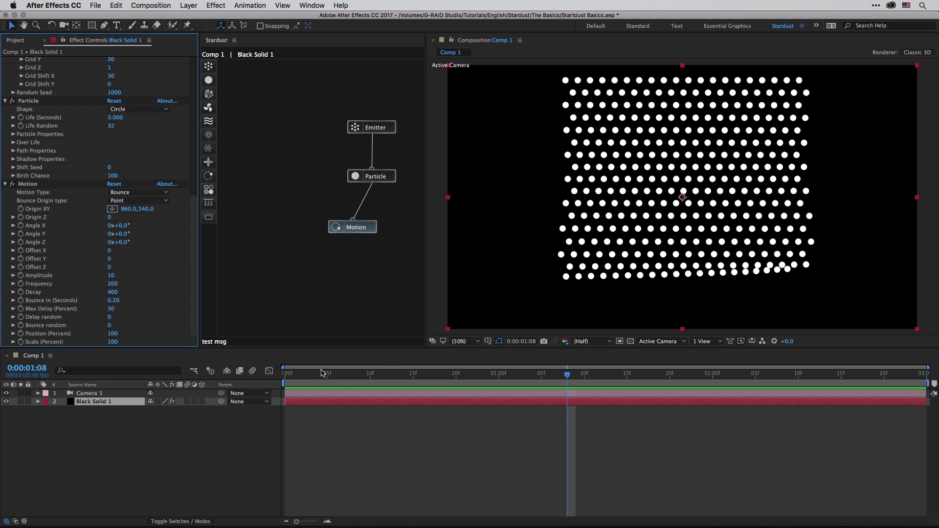
pyautogui.moveTo(316, 377); pyautogui.dragTo(509, 384)
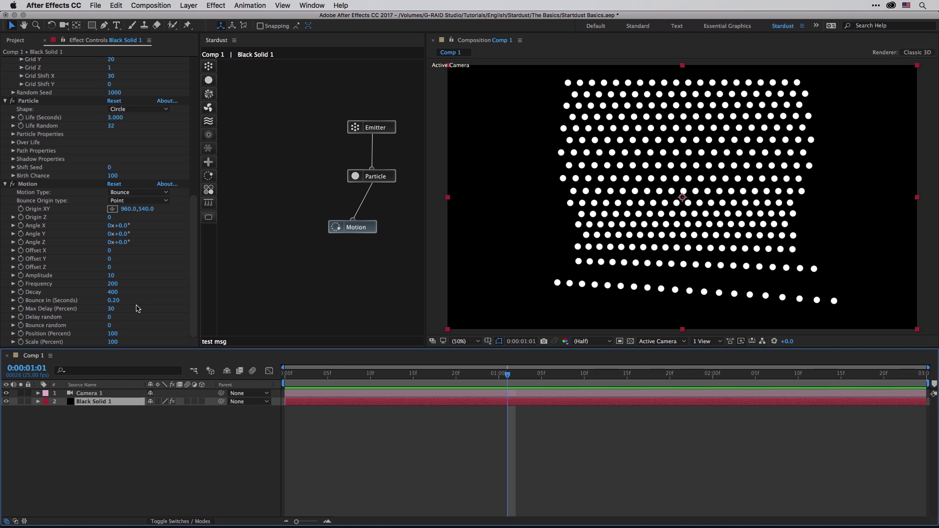
pyautogui.moveTo(113, 294)
pyautogui.mouseDown()
pyautogui.moveTo(100, 294)
pyautogui.moveTo(105, 285)
pyautogui.mouseUp()
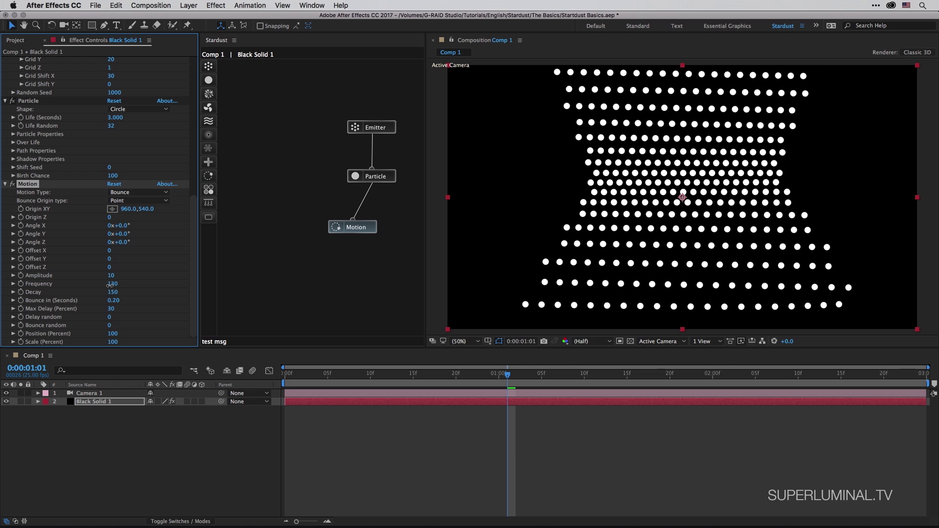
pyautogui.press('Home')
pyautogui.press('space')
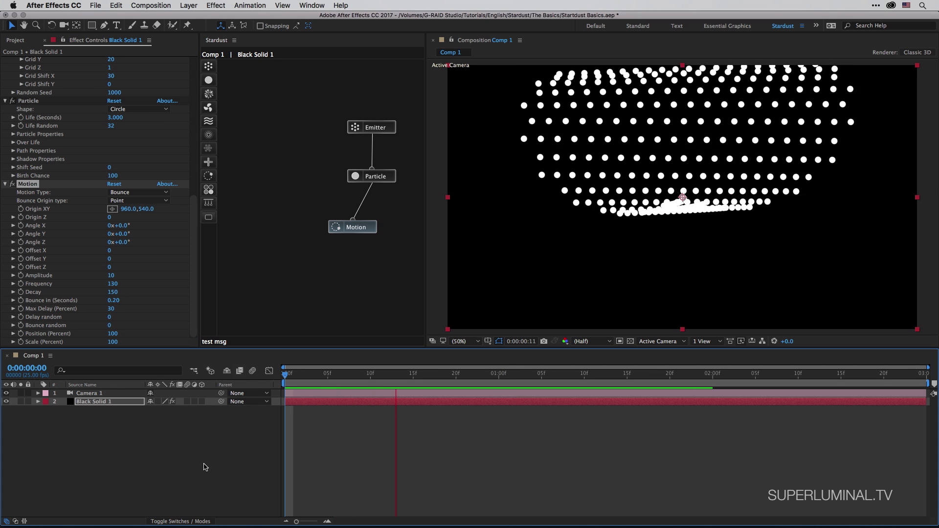